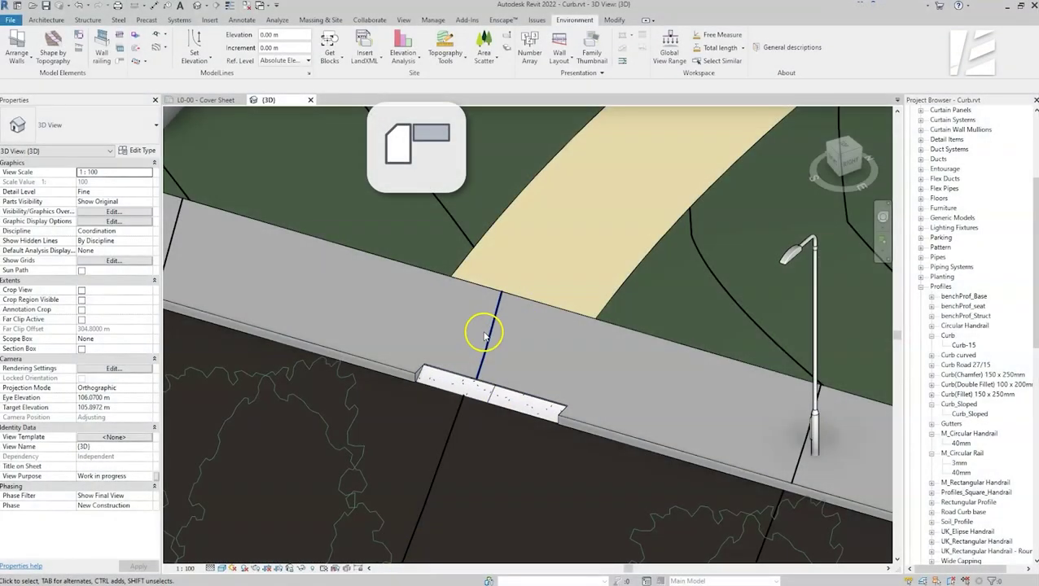
Step: Change the selected curb railing to the Curved Curb type
click(423, 374)
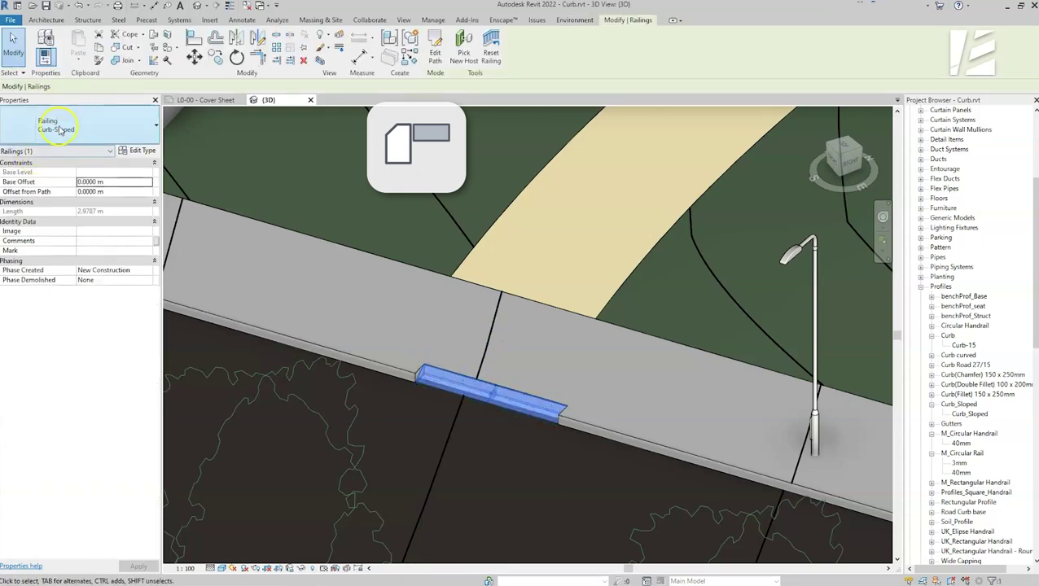
click(59, 130)
click(99, 298)
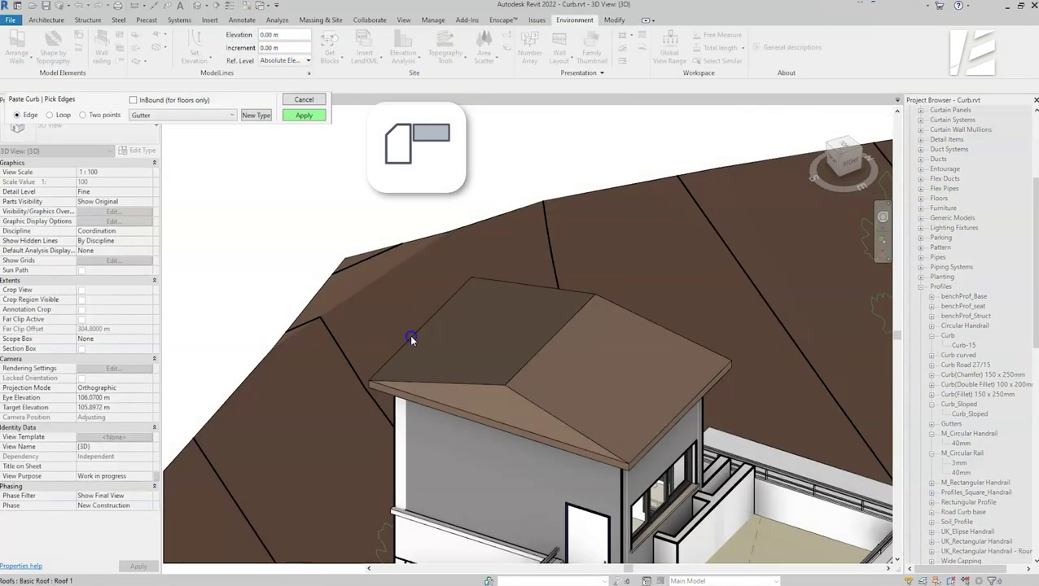
Step: Add curbs along the left and right roof edges, then select the finished curb to inspect it
click(409, 337)
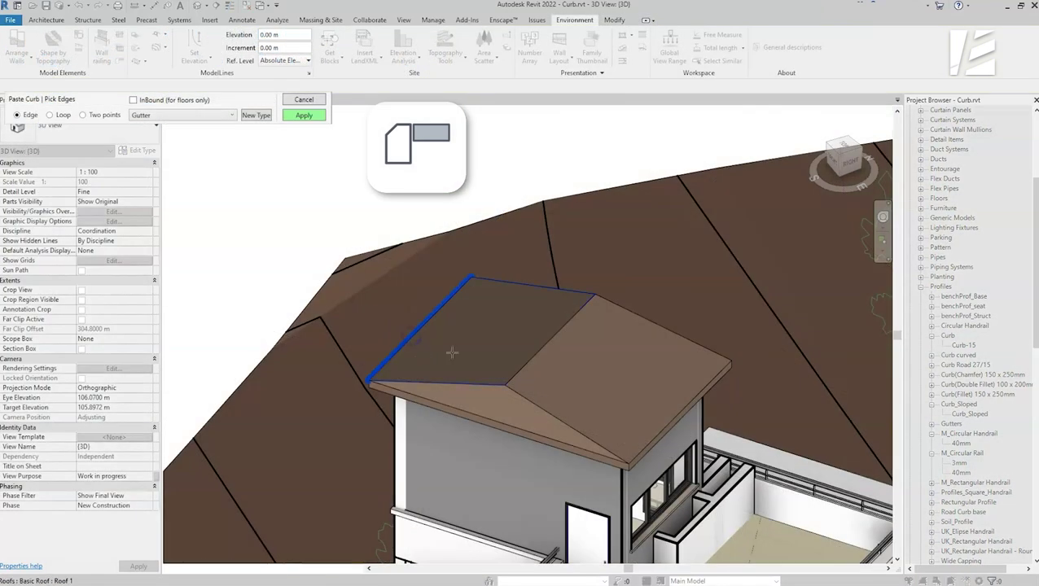
click(667, 435)
click(302, 116)
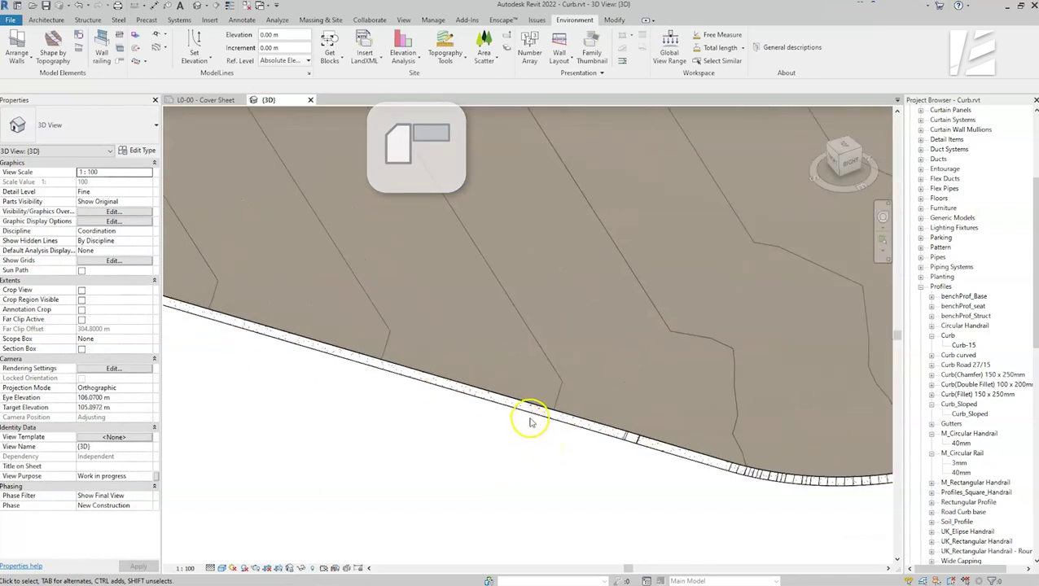
click(530, 422)
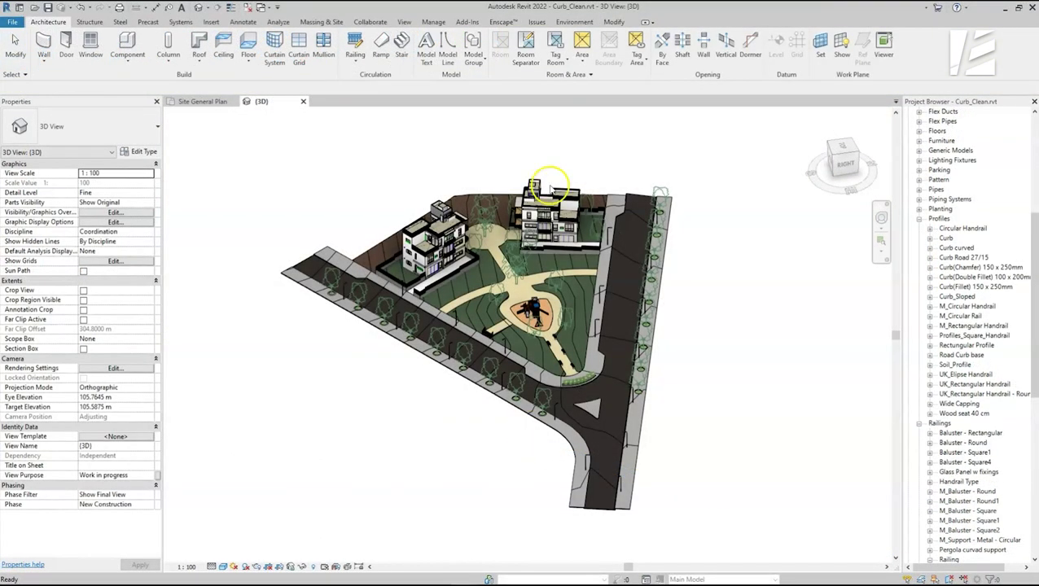
Step: Paste a Curb-15 blue curb along the sidewalk's road-side edge in Edge mode
click(574, 22)
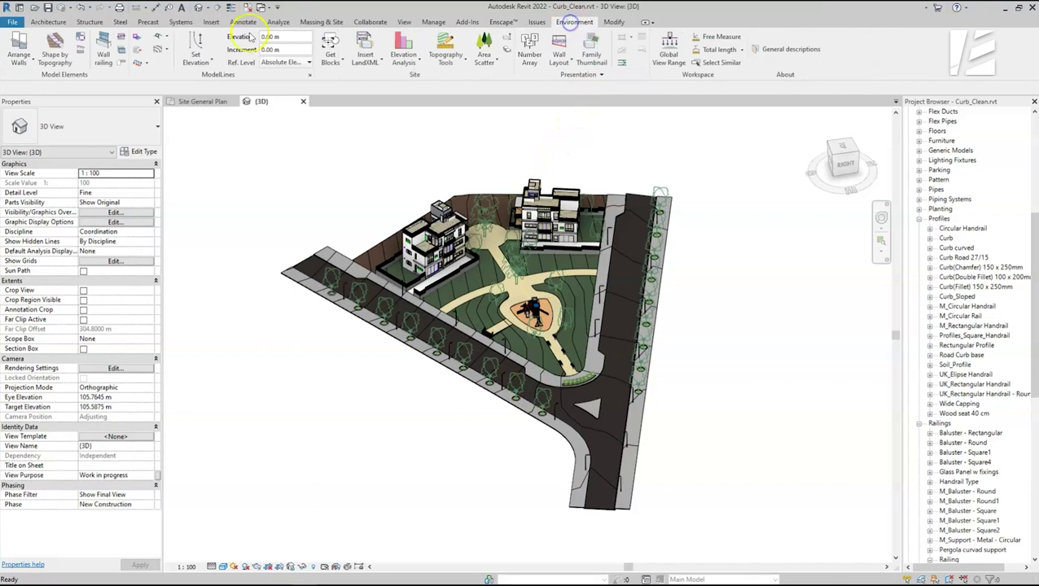
click(121, 63)
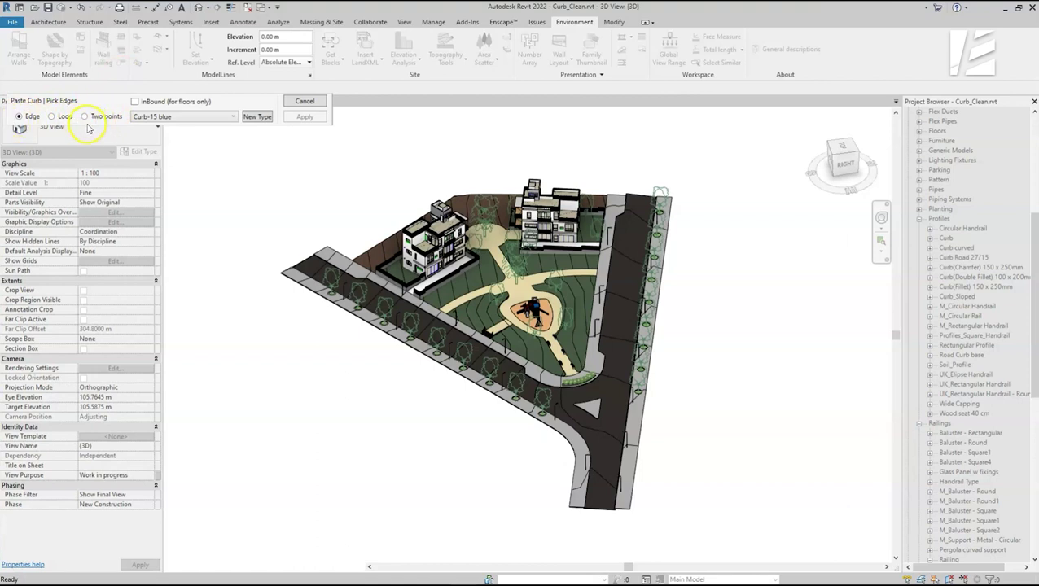
scroll(464, 324, up, 5)
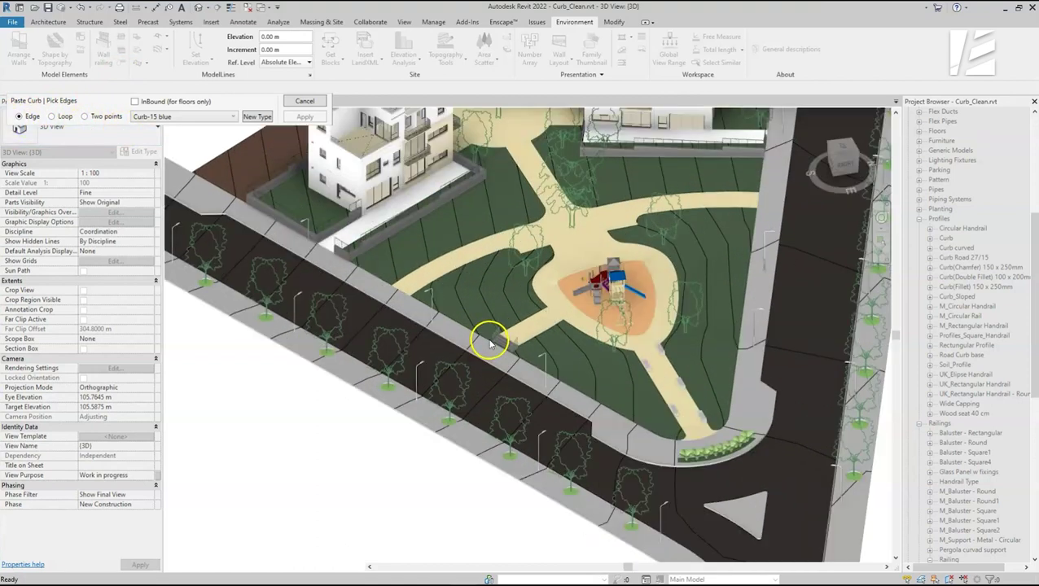
scroll(488, 343, up, 6)
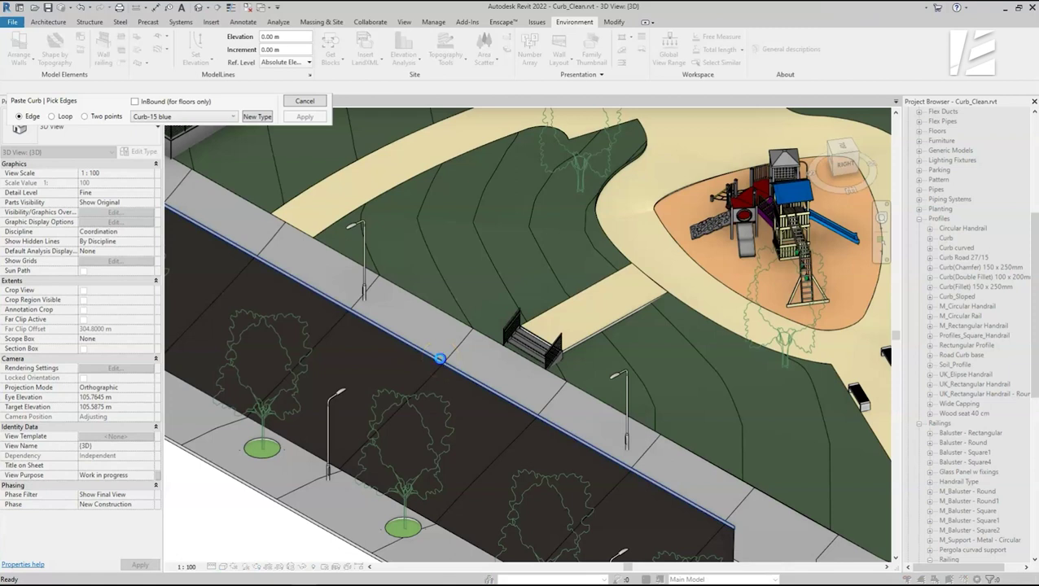
click(440, 358)
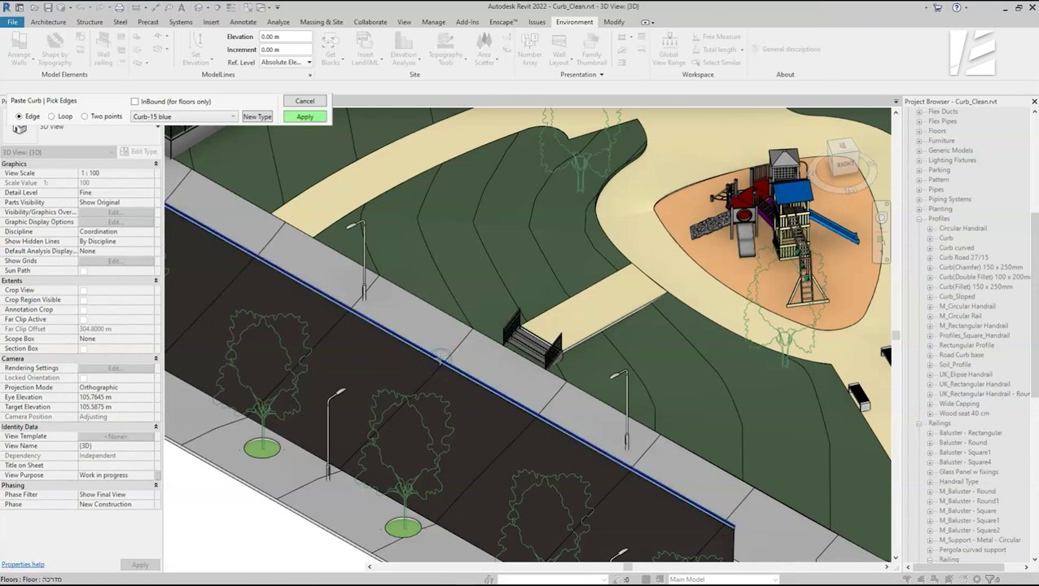
click(306, 118)
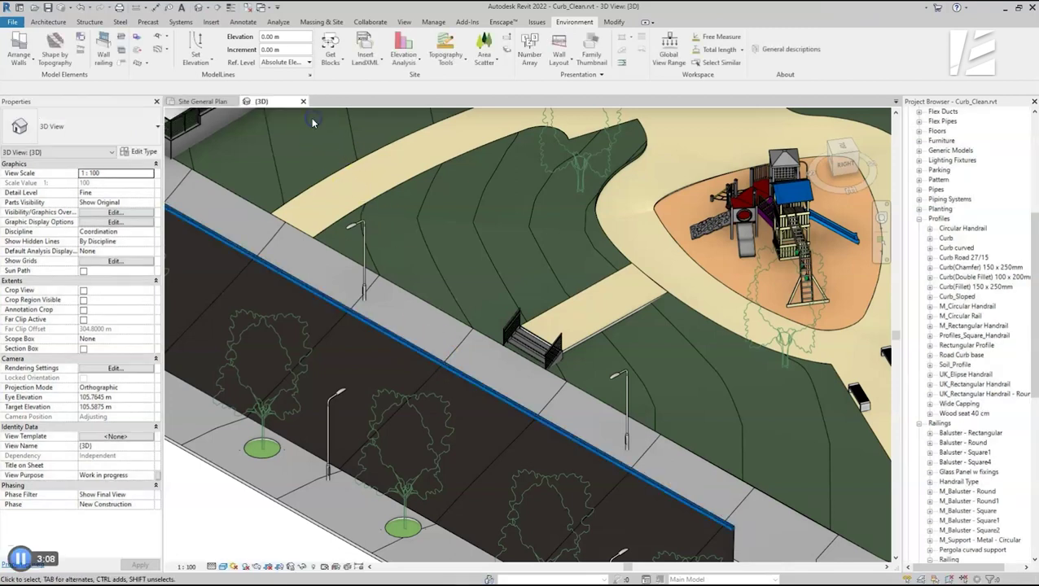
scroll(464, 382, up, 2)
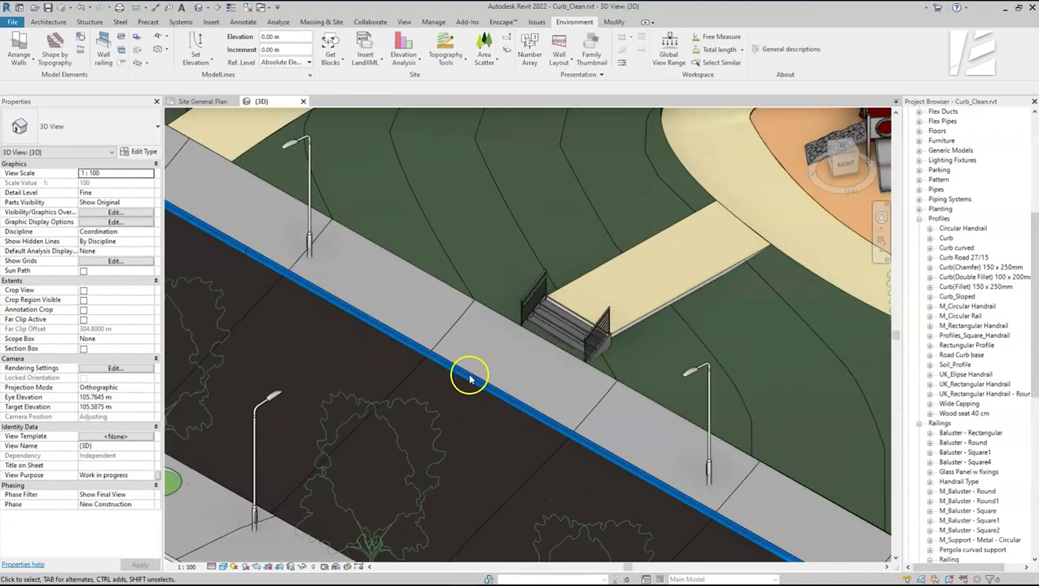
middle_drag(459, 360, 330, 259)
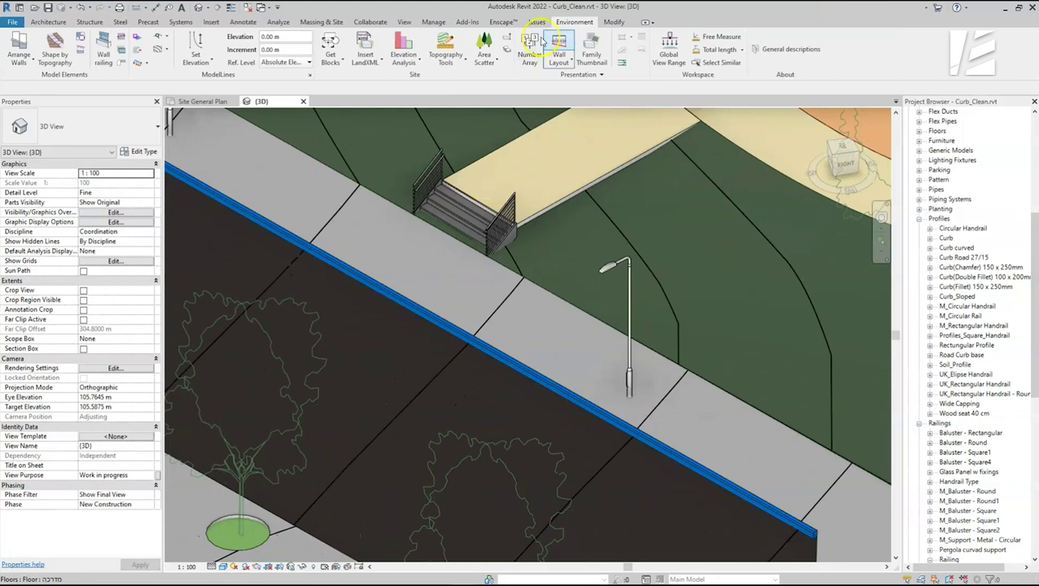
Step: Start another Paste Curb and pick the triangular traffic island's whole outline in Loop mode
click(120, 64)
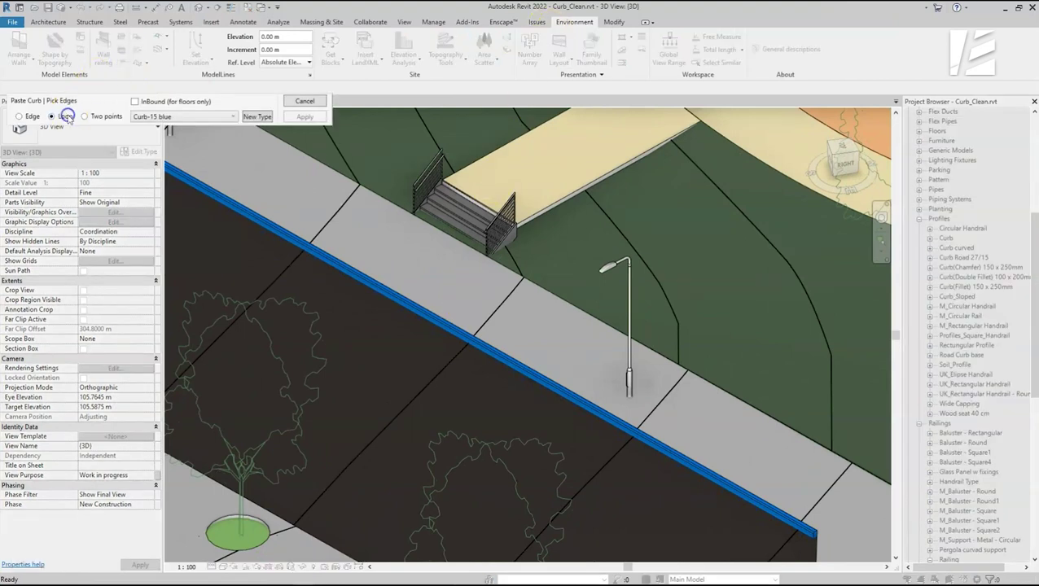
middle_drag(228, 174, 297, 206)
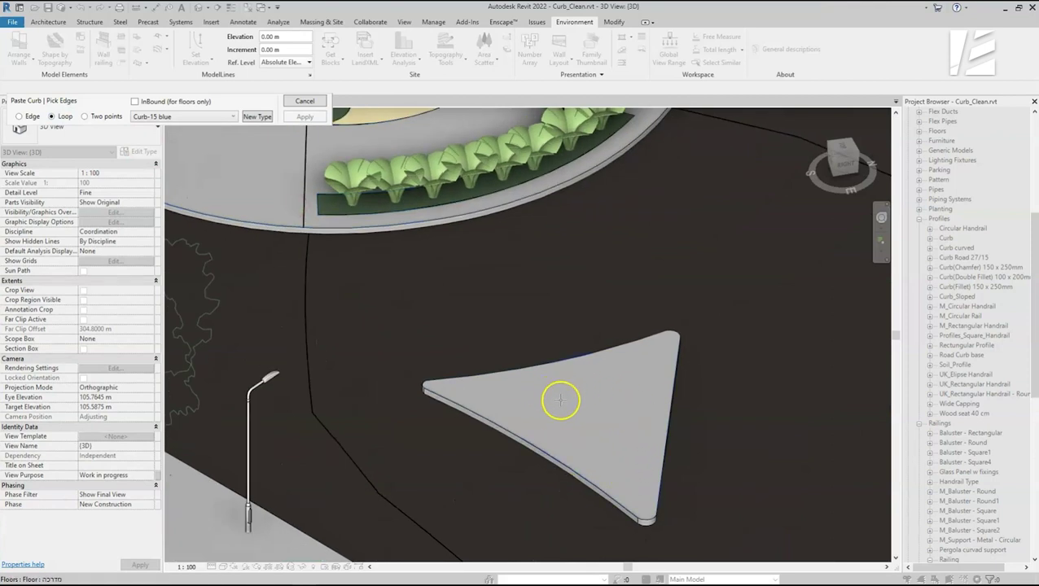
click(565, 401)
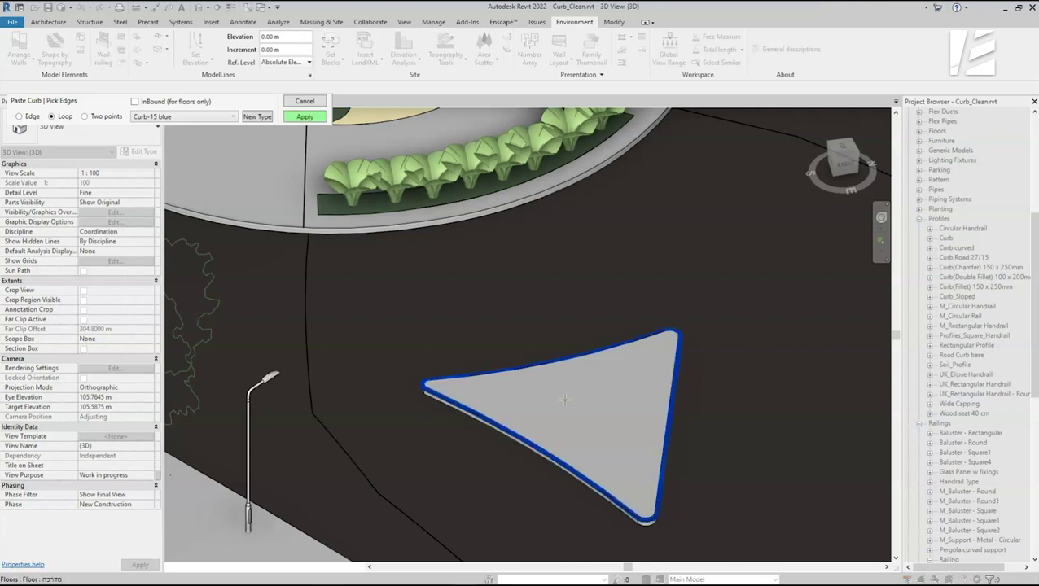
middle_drag(593, 417, 707, 430)
click(96, 117)
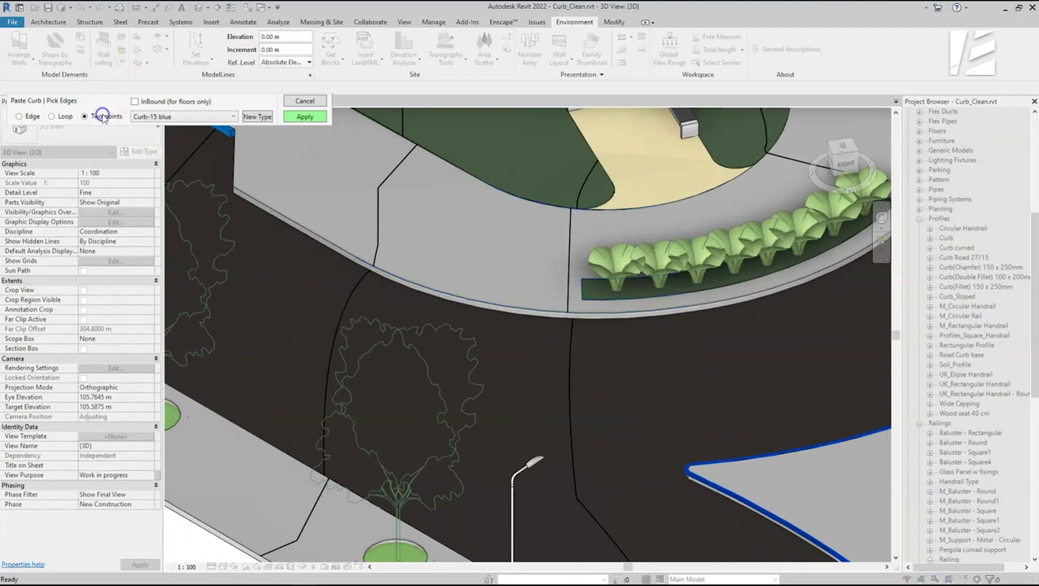
Step: Place a short two-point curb segment on the sidewalk corner edge
click(284, 211)
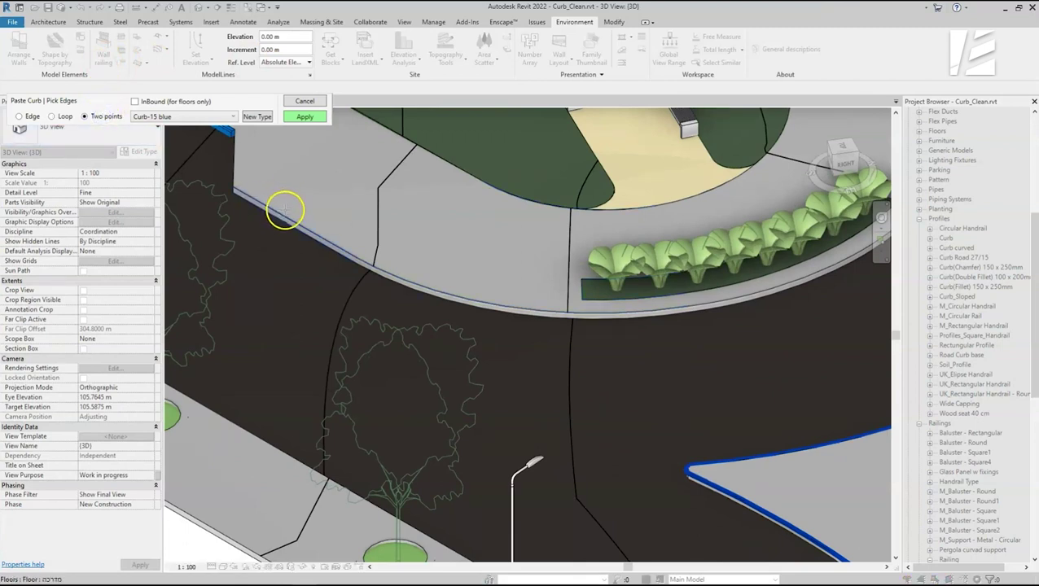
click(335, 244)
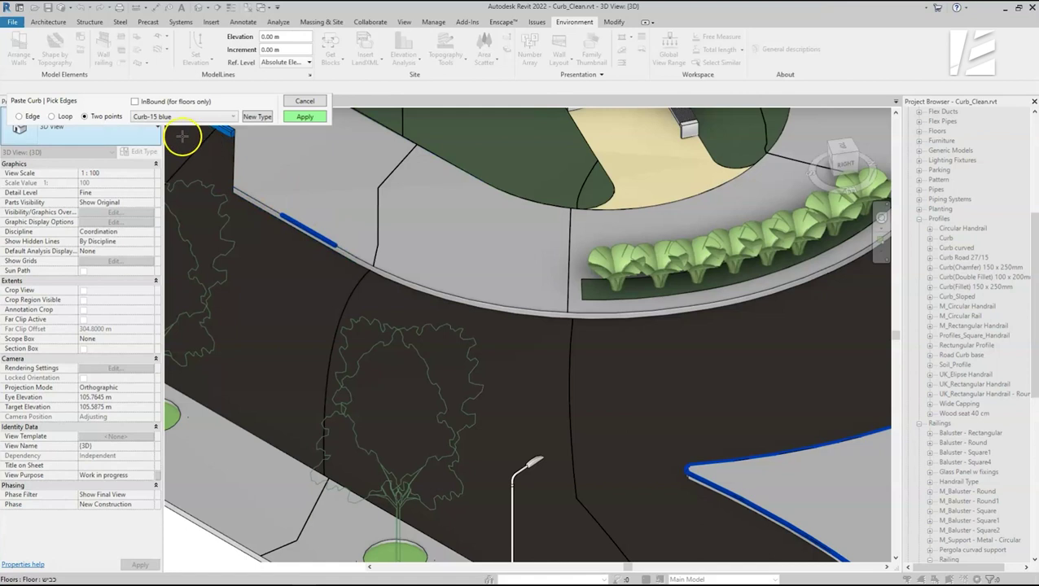
click(18, 117)
Step: Pick the lower, short corner and long curved sidewalk edges, then create all picked curbs
scroll(296, 293, up, 2)
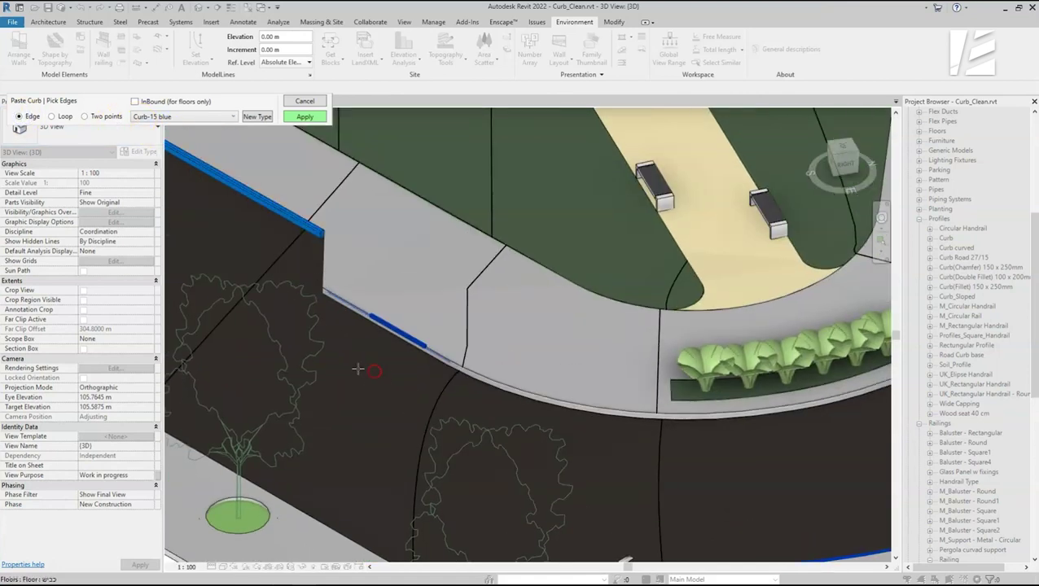
click(355, 306)
click(484, 375)
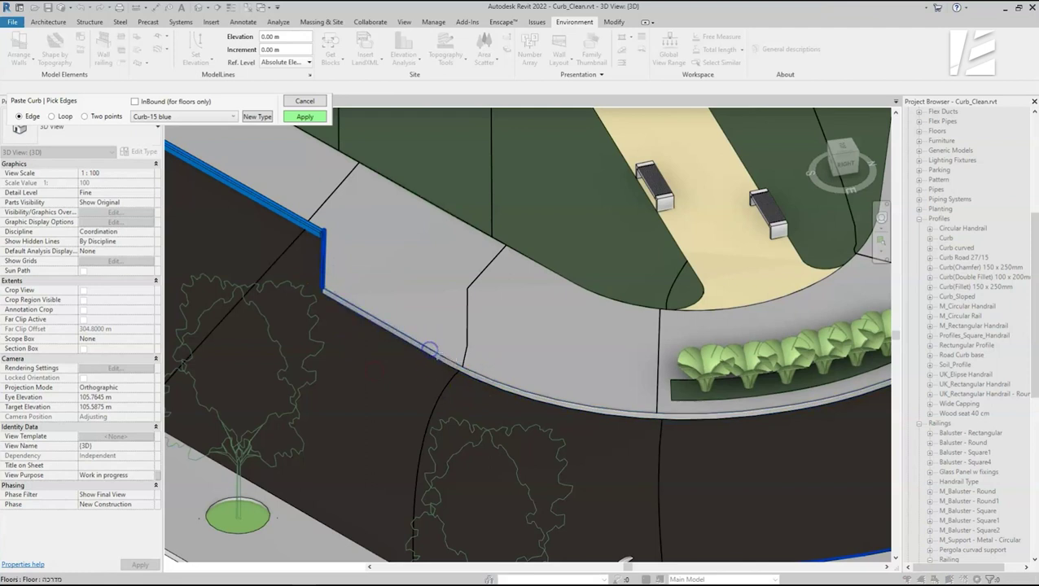
click(486, 367)
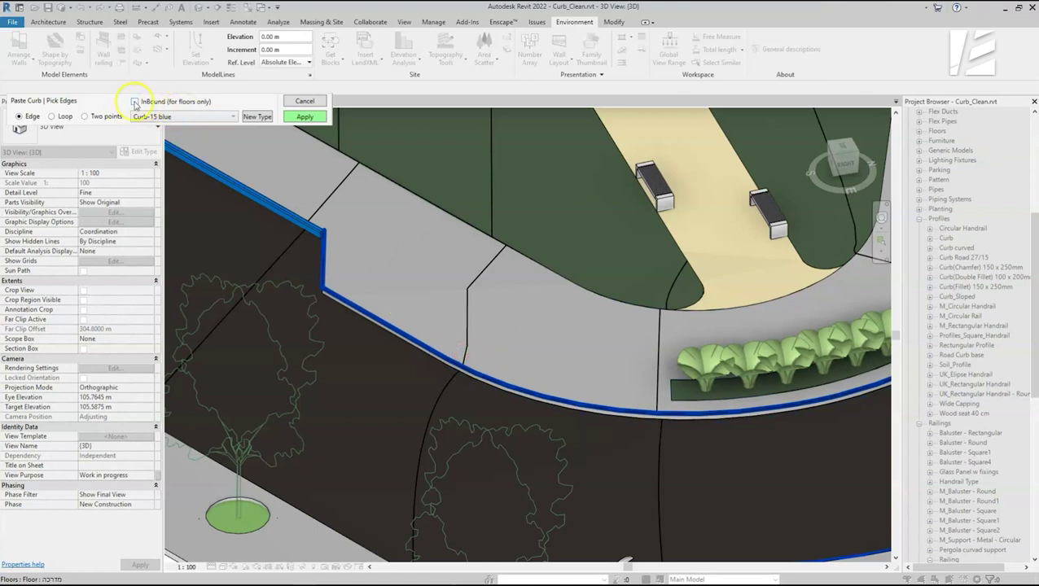
click(301, 117)
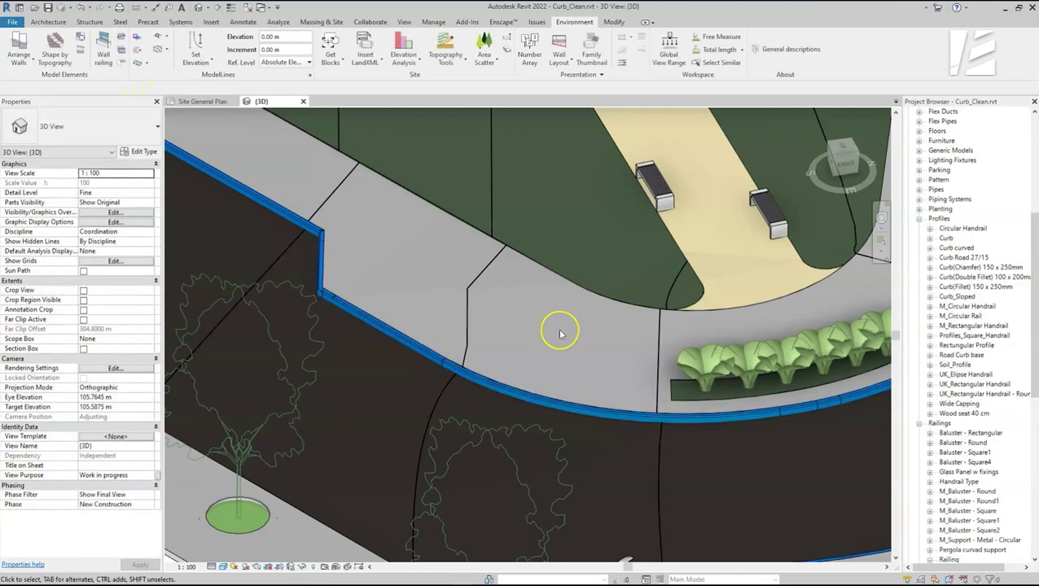
Step: Follow the Curb-15 blue curb along the road in the 3D view
click(350, 244)
middle_drag(368, 261, 739, 420)
middle_drag(378, 274, 415, 297)
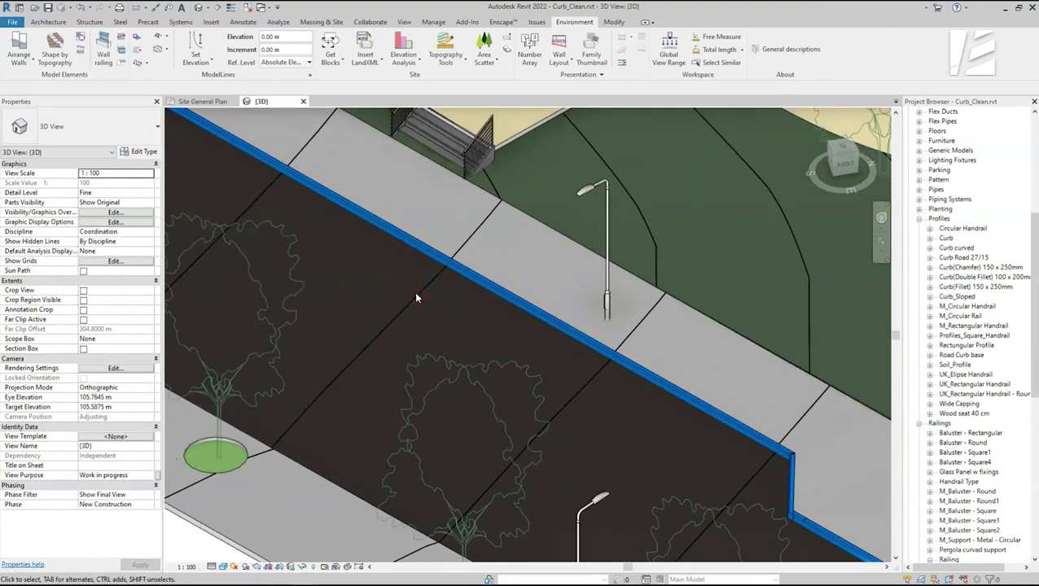
Step: Open the Site General Plan view and select the curb railing there
click(195, 102)
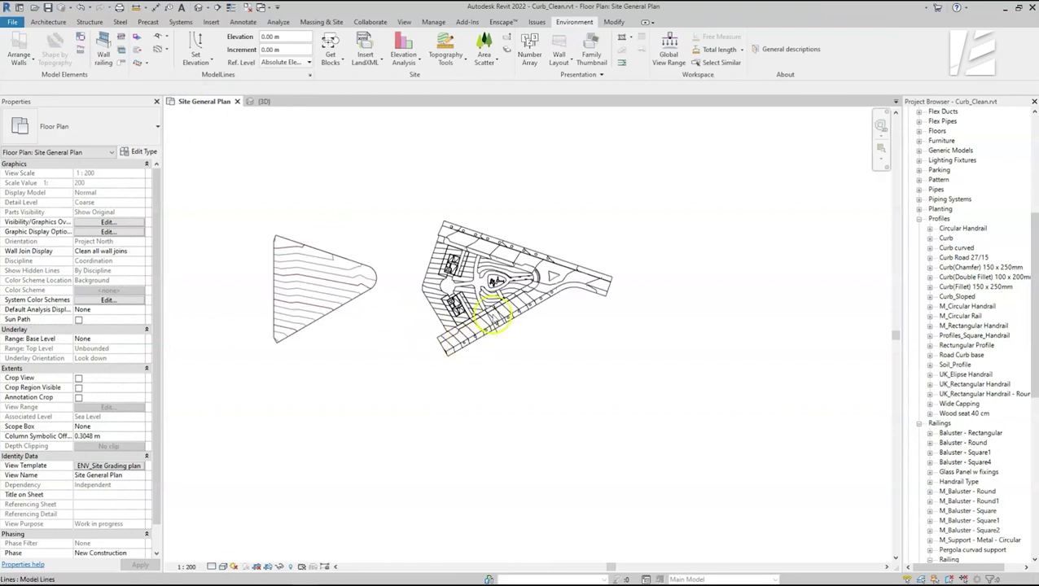
scroll(492, 322, up, 4)
scroll(498, 327, up, 5)
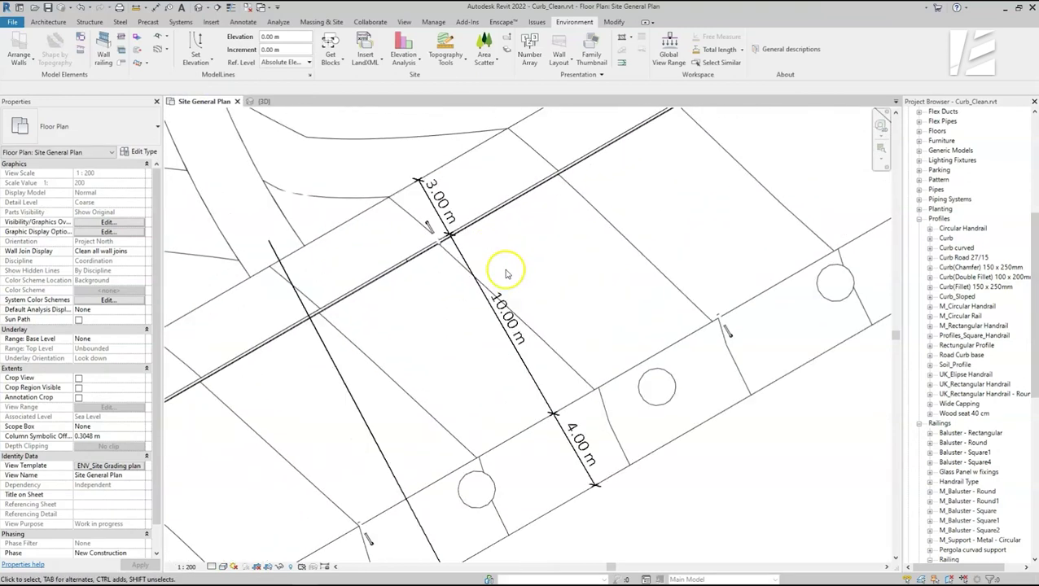
scroll(443, 273, up, 2)
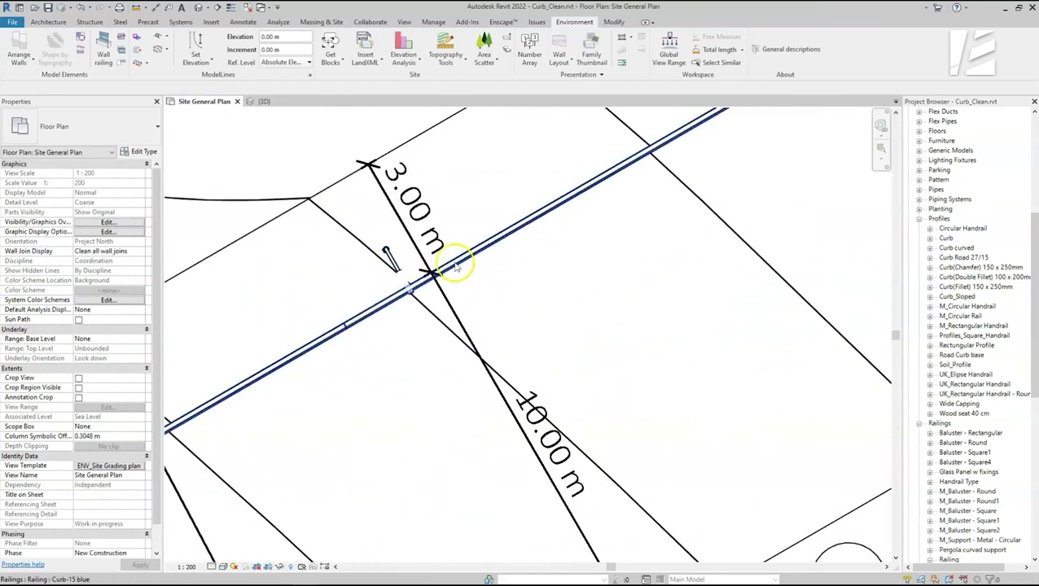
click(454, 264)
scroll(395, 220, up, 2)
scroll(420, 232, up, 3)
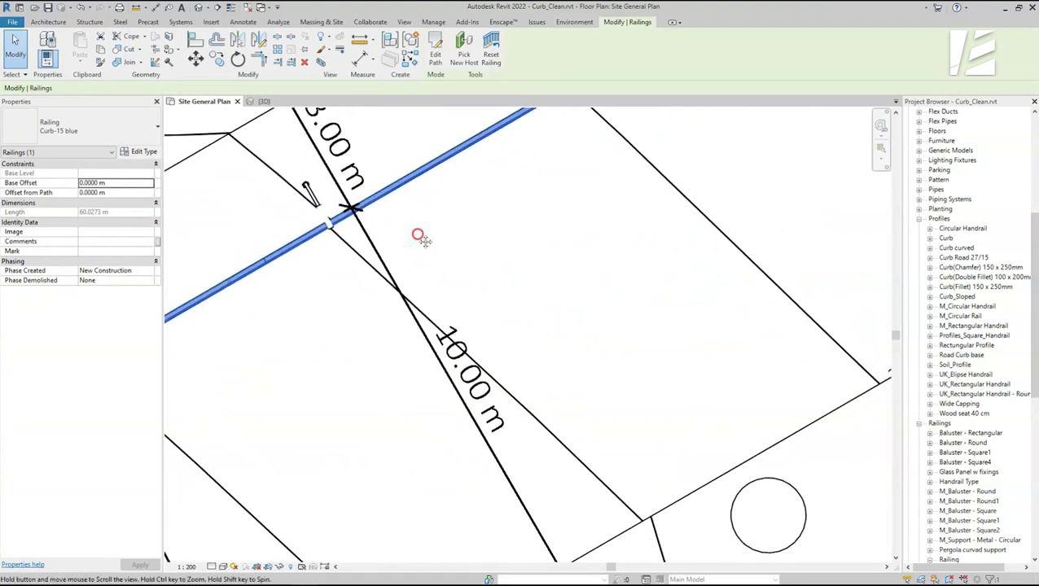
scroll(388, 261, up, 1)
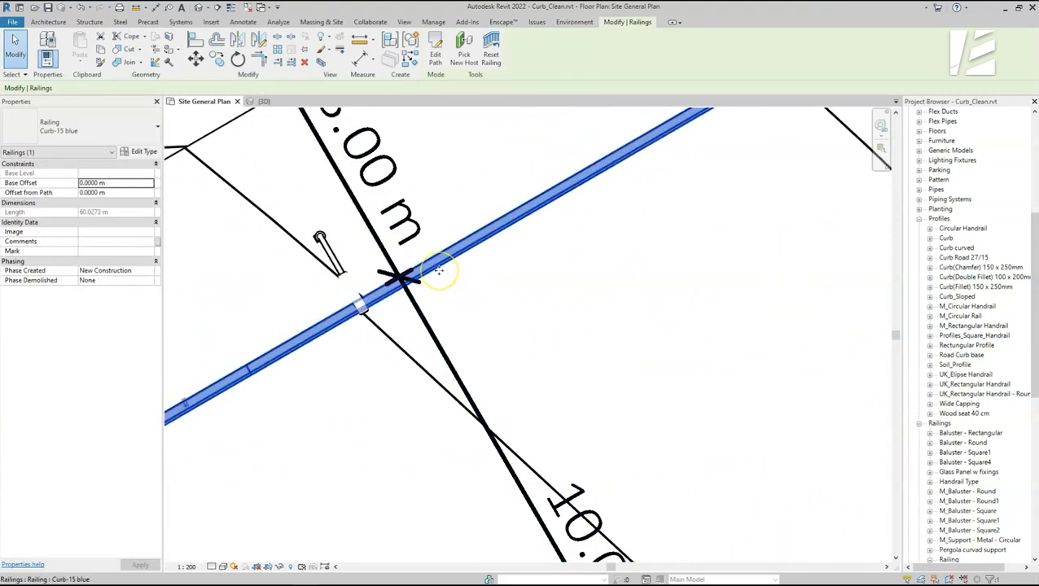
key(alt)
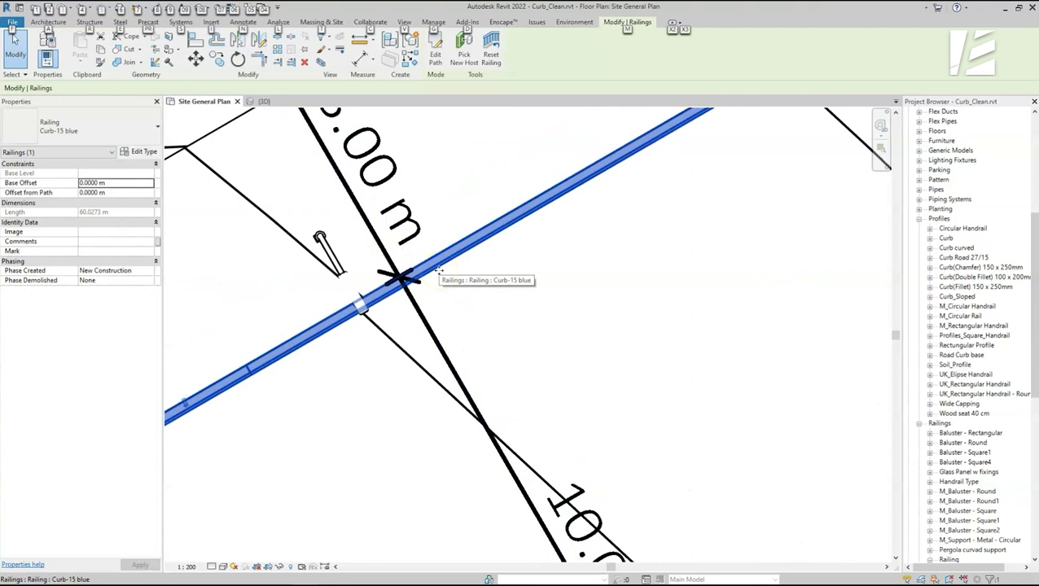
key(Escape)
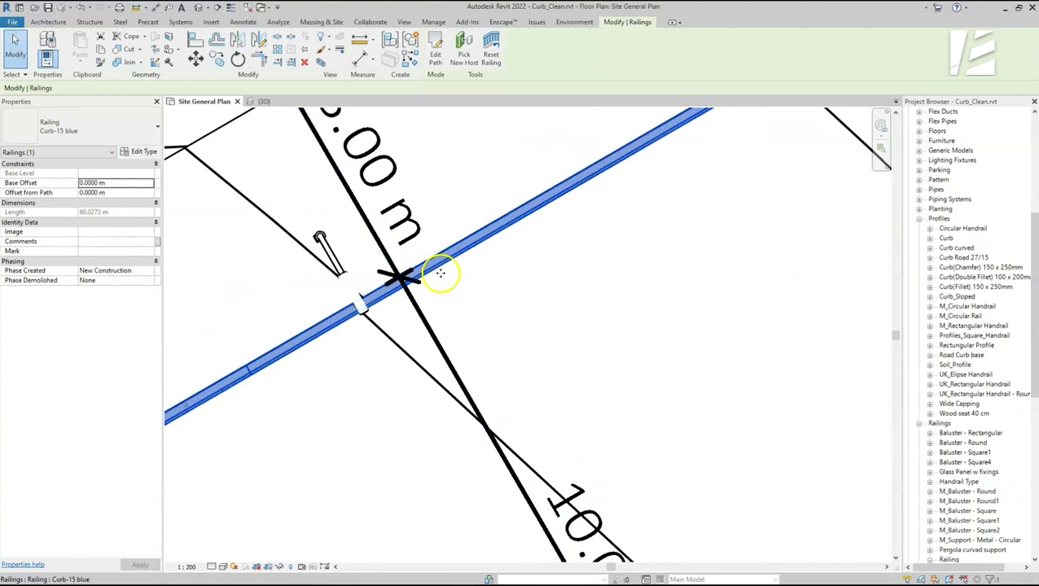
Step: Return to the 3D view, pan along the road curb, and bring up the Environment tools
click(262, 102)
middle_drag(402, 278, 490, 285)
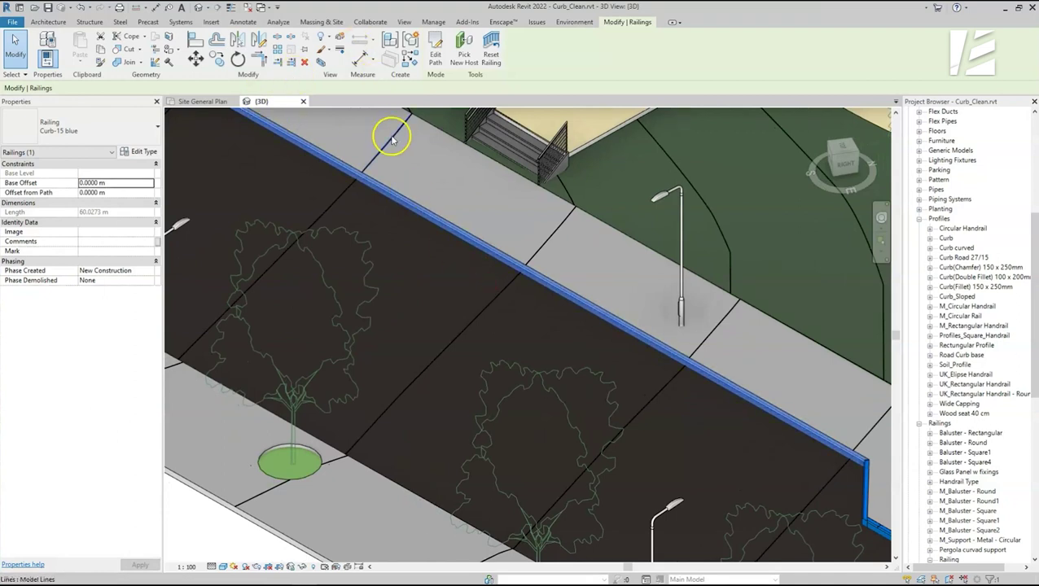
click(574, 22)
Step: Add an InBound Curb-15 blue curb along the lower sidewalk's paving edge beside the green planter
click(119, 64)
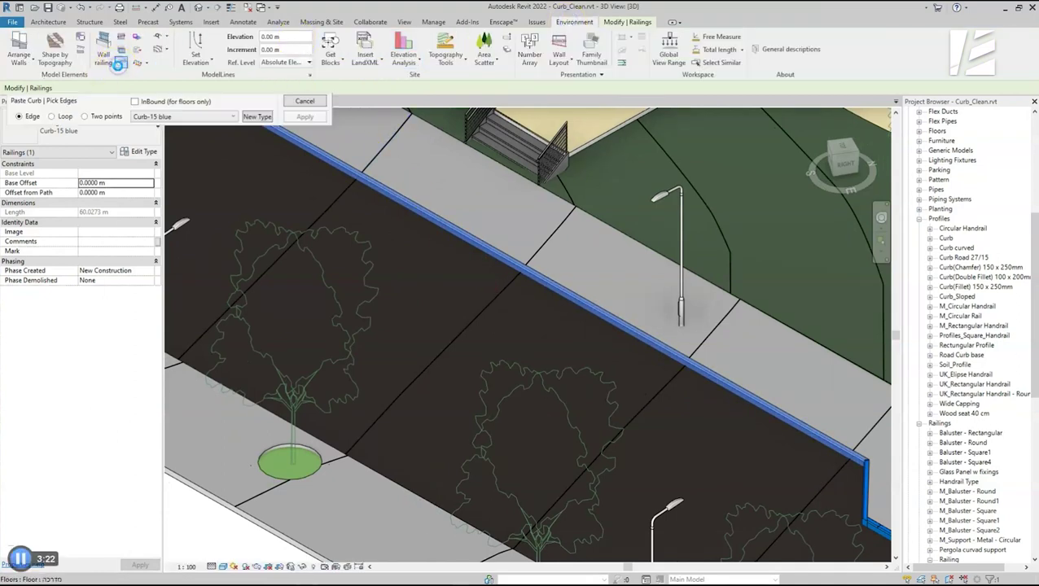
click(134, 101)
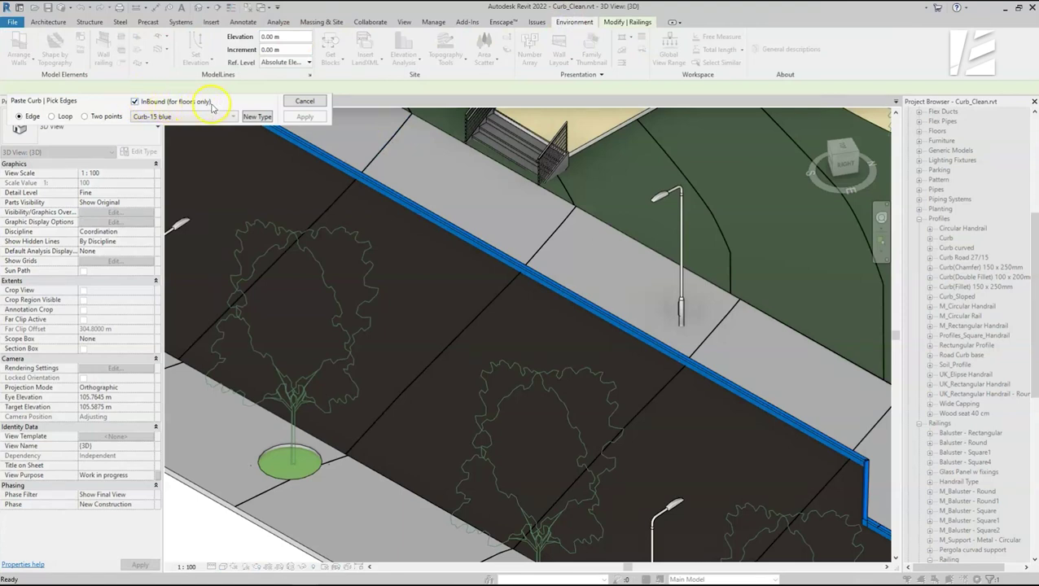
click(333, 450)
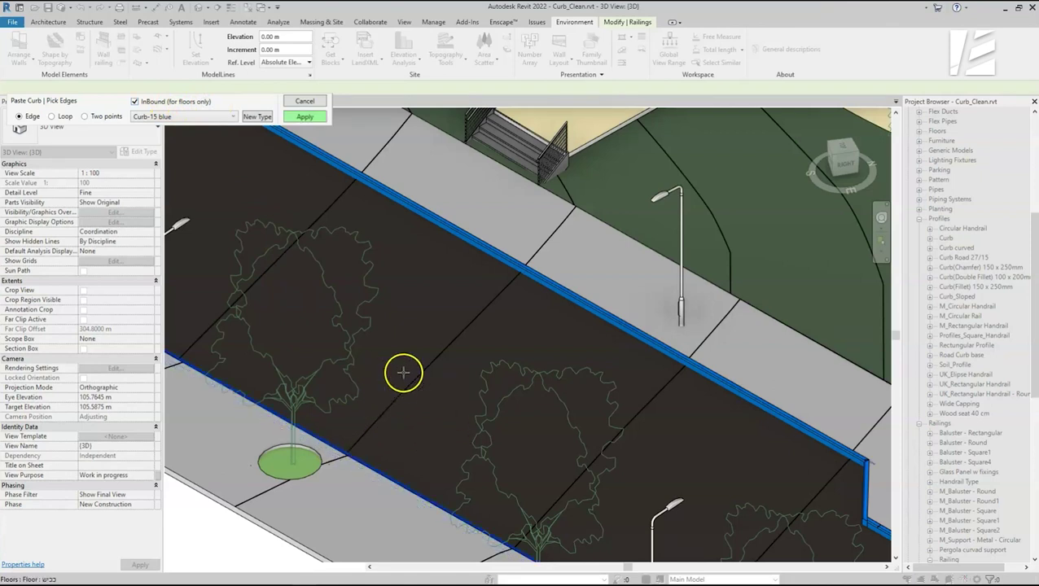
middle_drag(403, 372, 454, 415)
click(306, 119)
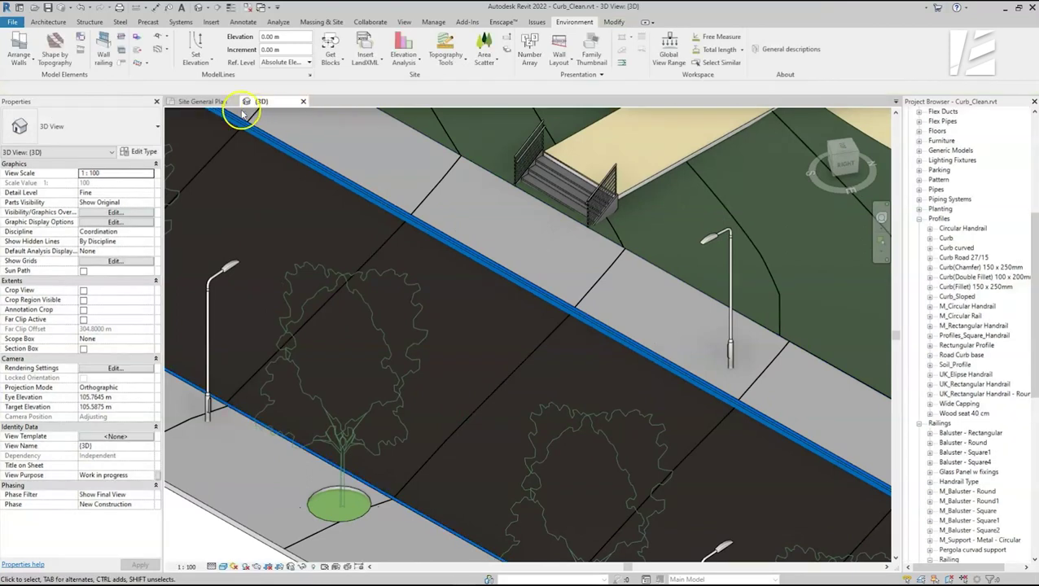
click(198, 103)
middle_drag(563, 352, 331, 88)
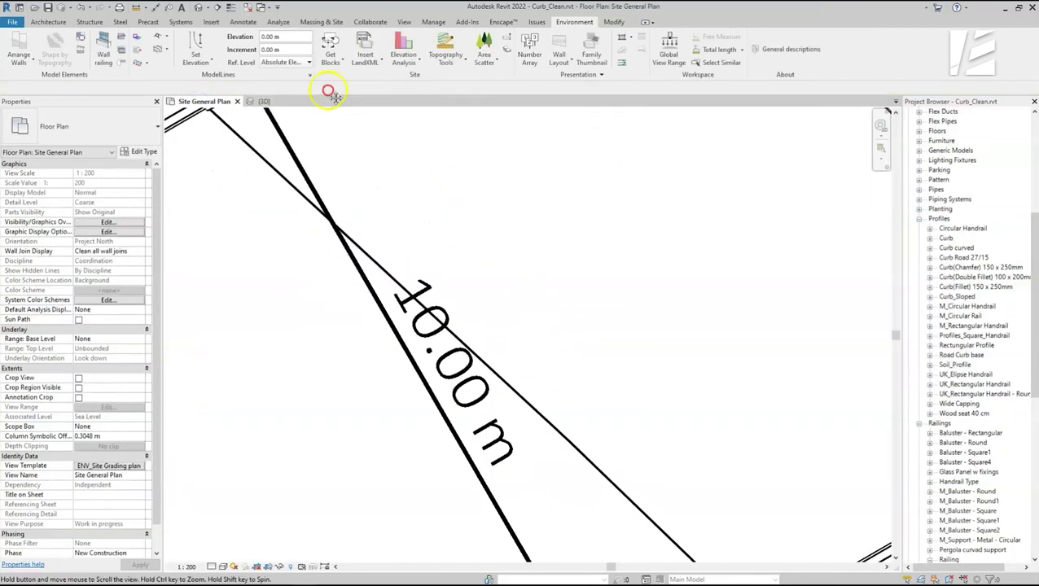
middle_drag(610, 370, 539, 181)
middle_drag(426, 419, 572, 514)
scroll(481, 465, up, 1)
scroll(481, 466, down, 3)
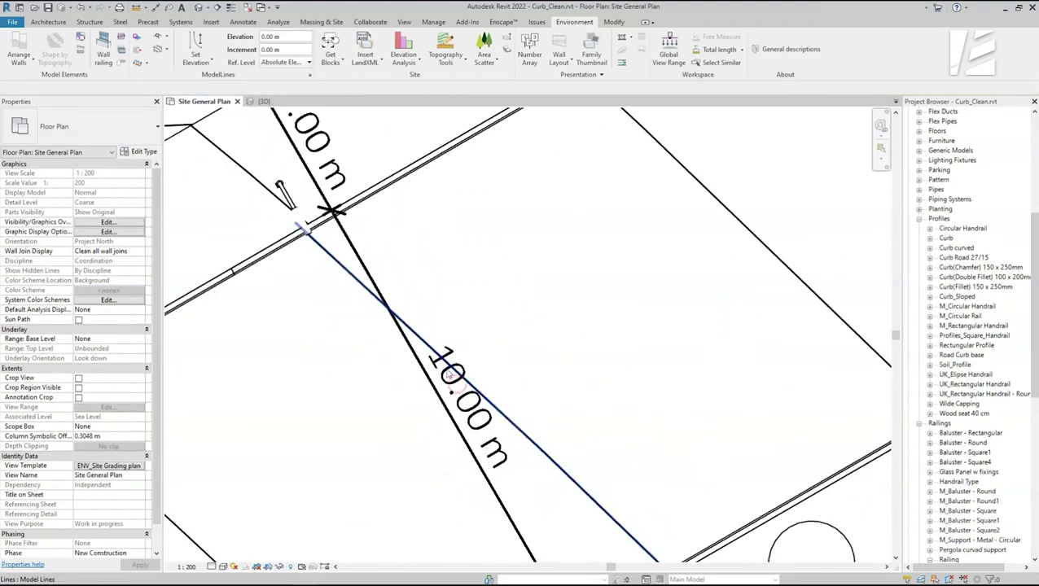
middle_drag(563, 399, 499, 265)
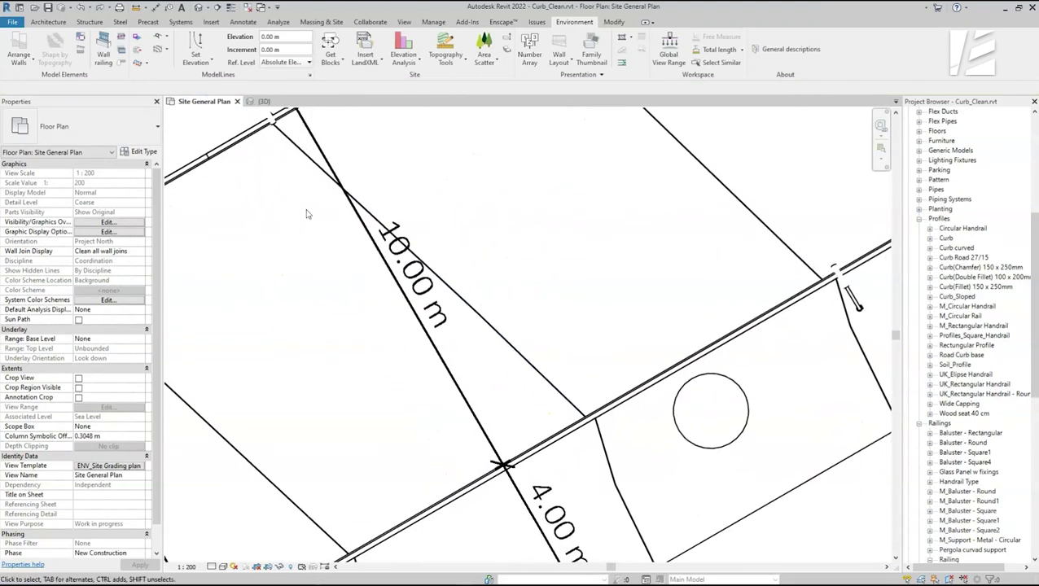
click(259, 100)
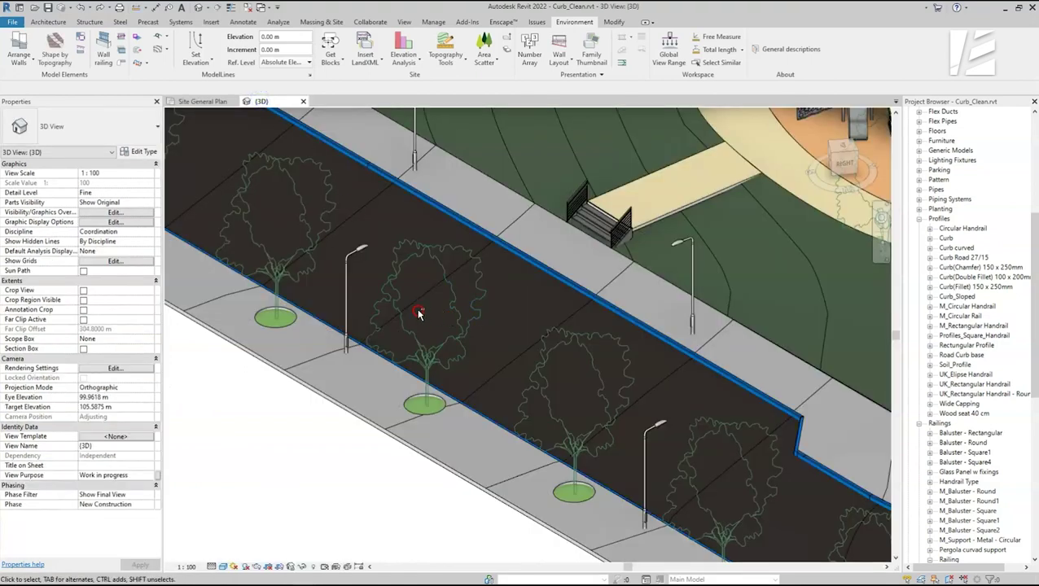
shift+middle_drag(415, 331, 514, 308)
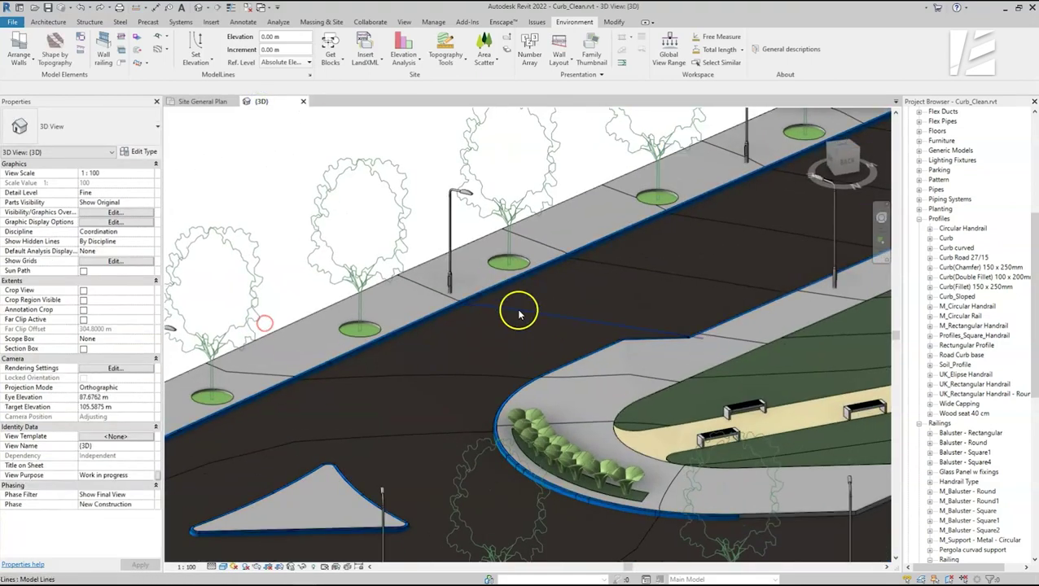
Step: Select the chained floors, curb and opening, and review their categories in Filter without changes
key(Tab)
click(474, 300)
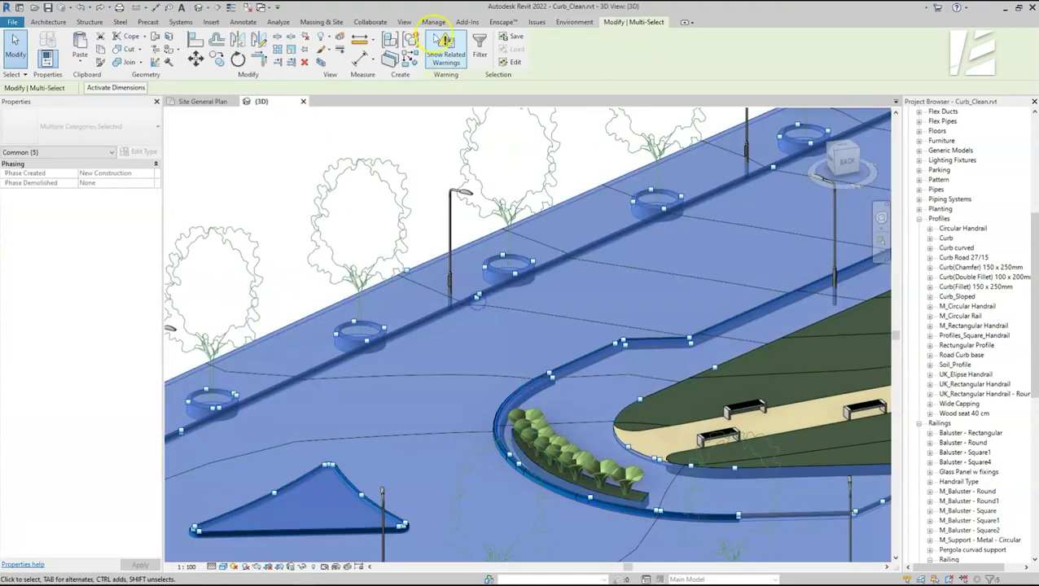
click(480, 51)
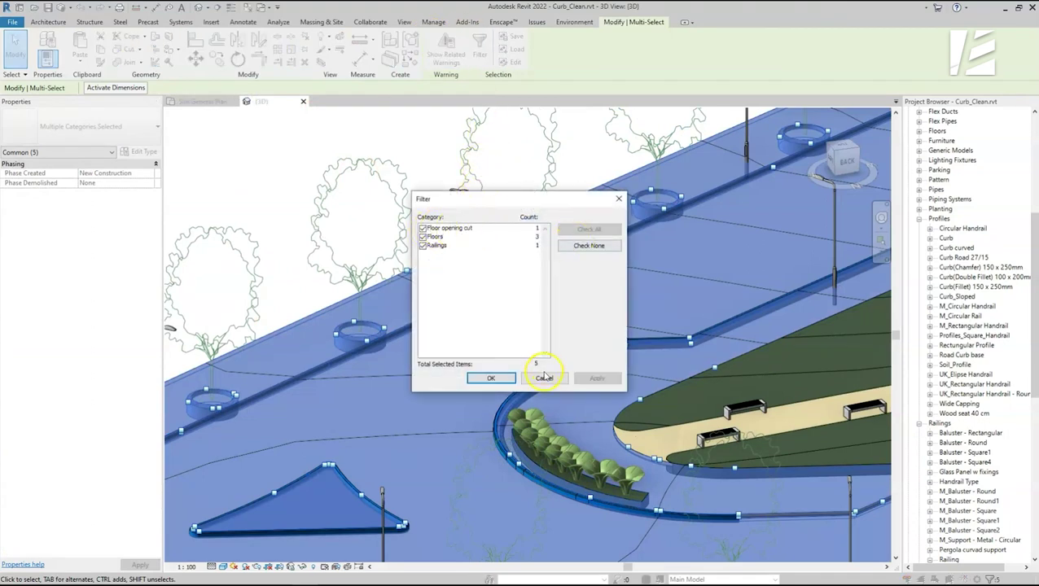
click(544, 377)
Step: Clear the selection, zoom to the tree planter, and start Split Element on the curb
scroll(519, 238, up, 5)
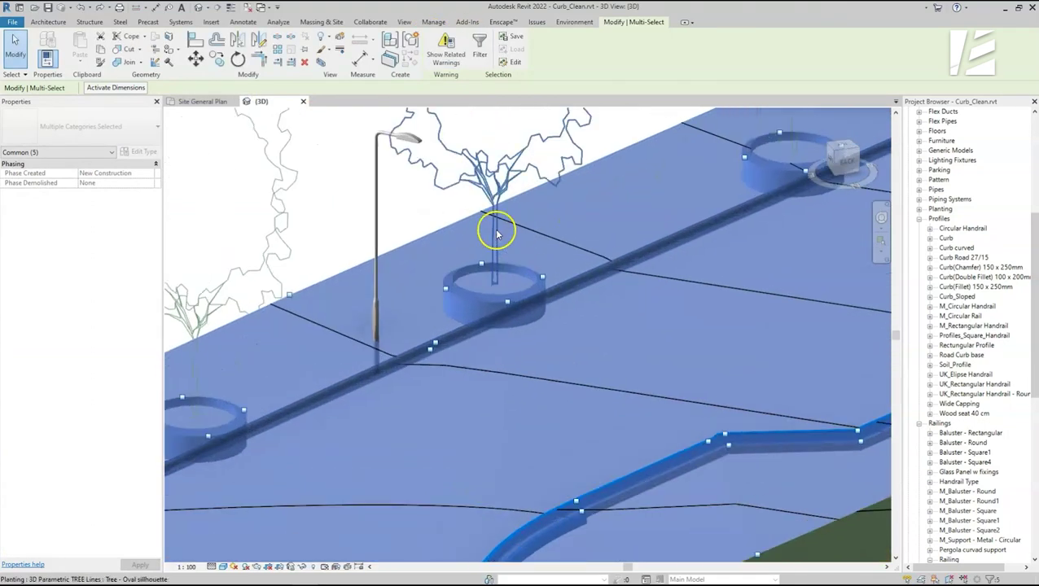
click(416, 203)
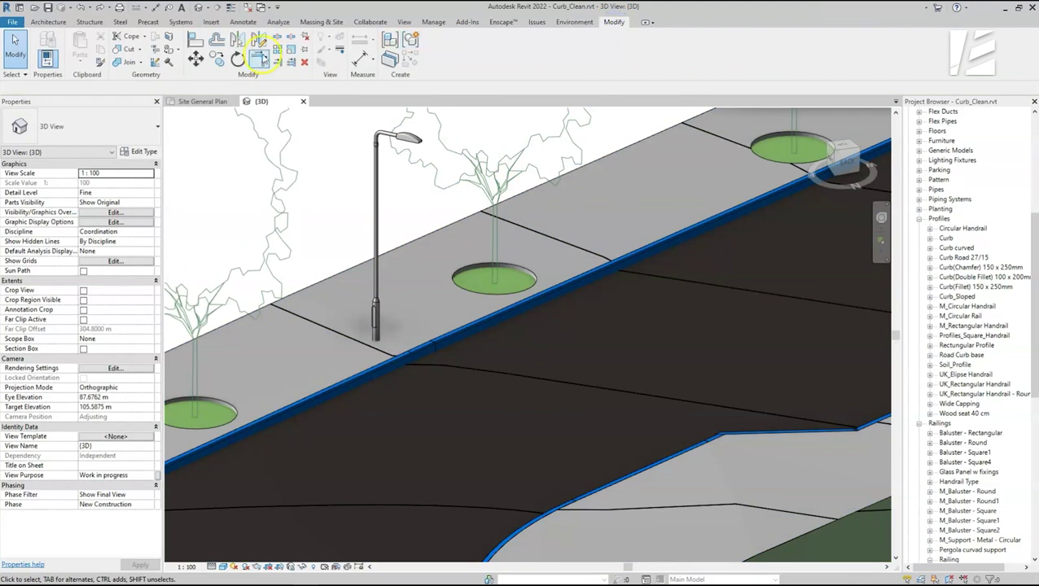
scroll(484, 325, up, 4)
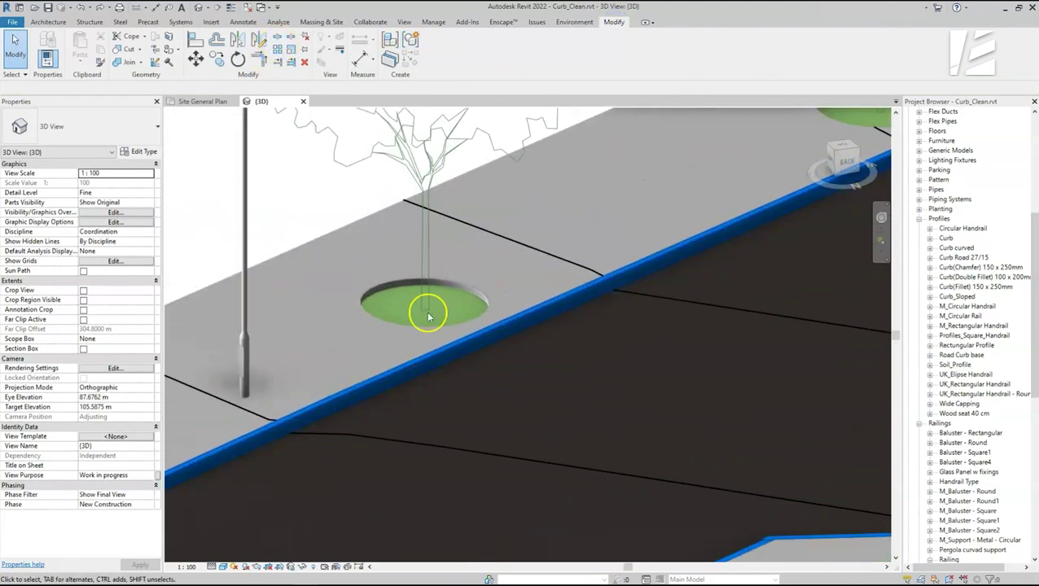
click(279, 38)
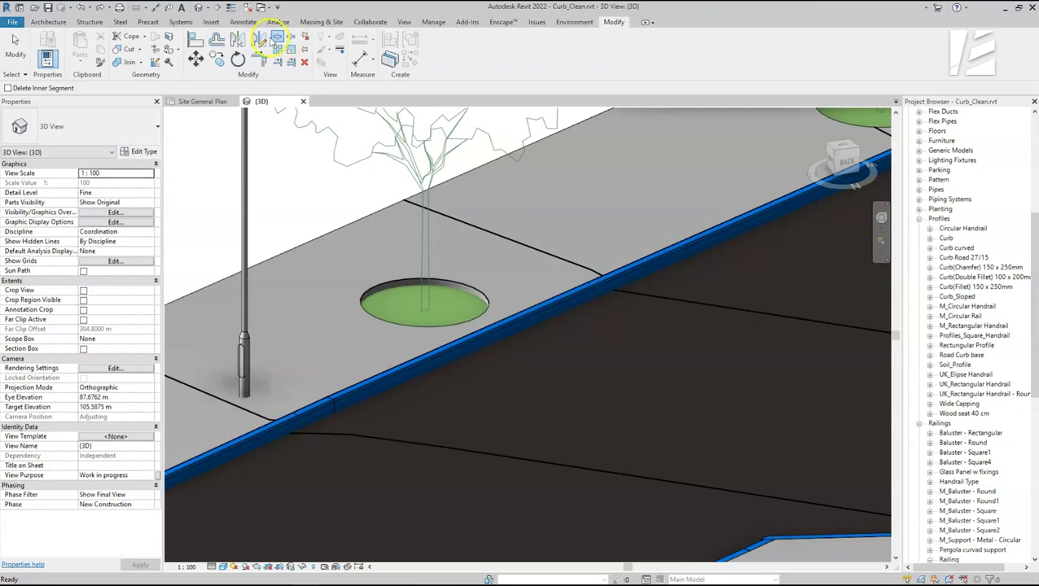
Step: Split the road curb and change the short 1.6 m piece to Curb-Sloped
key(Escape)
click(277, 37)
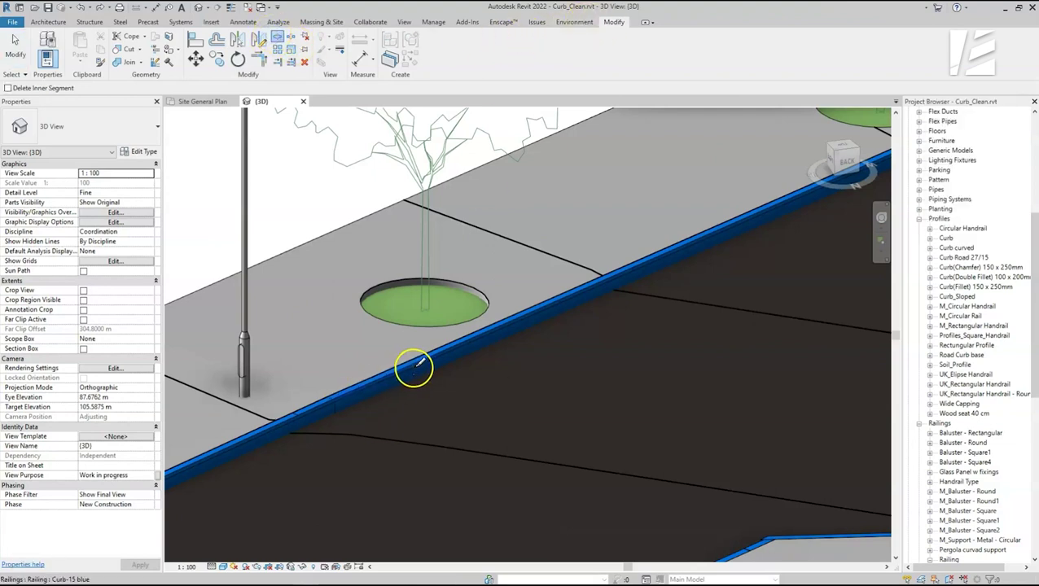
click(367, 389)
click(136, 134)
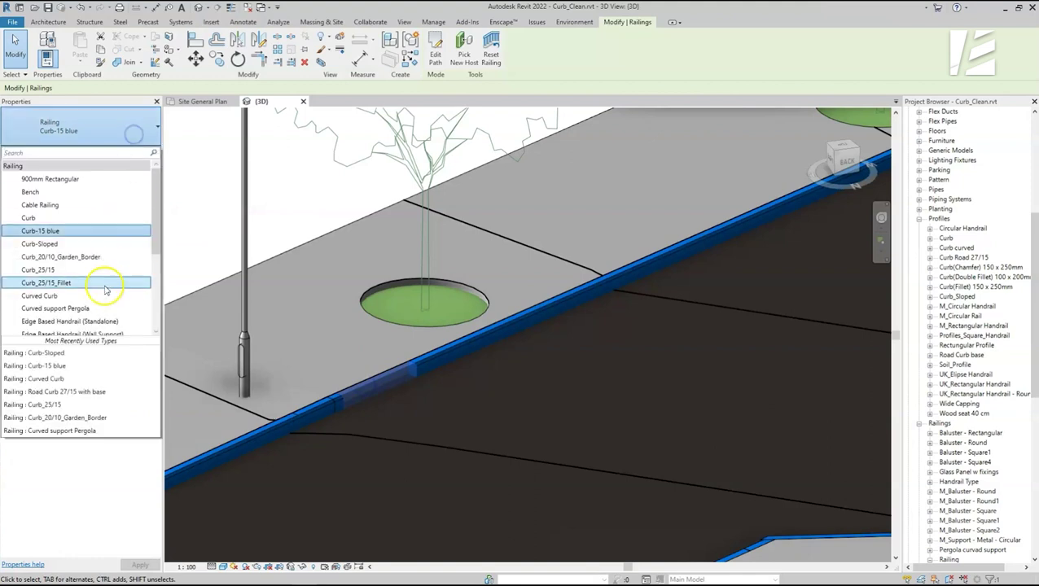
click(102, 246)
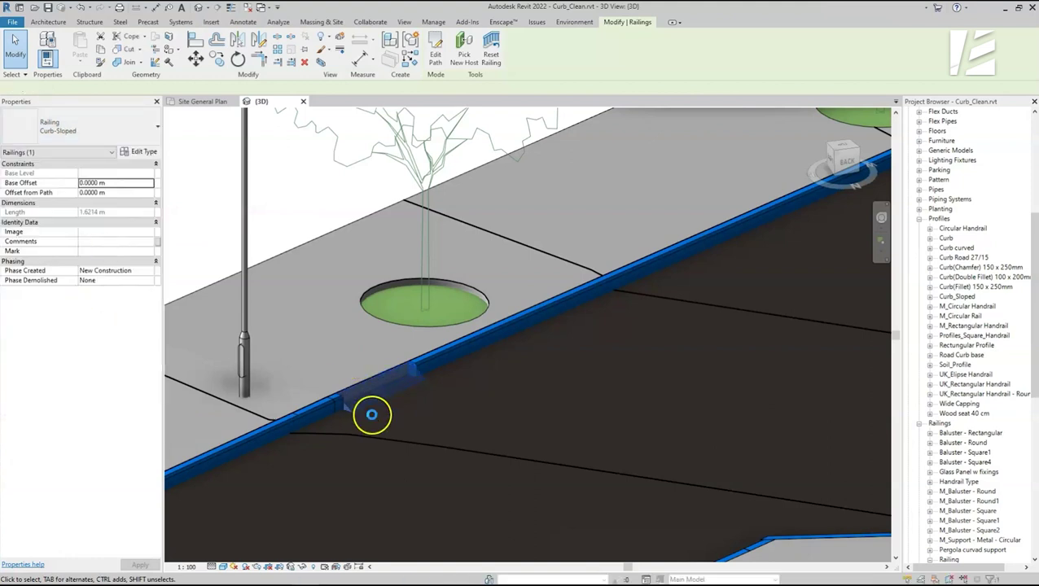
Step: Deselect and orbit the model to inspect the sloped curb ramp
scroll(371, 415, up, 2)
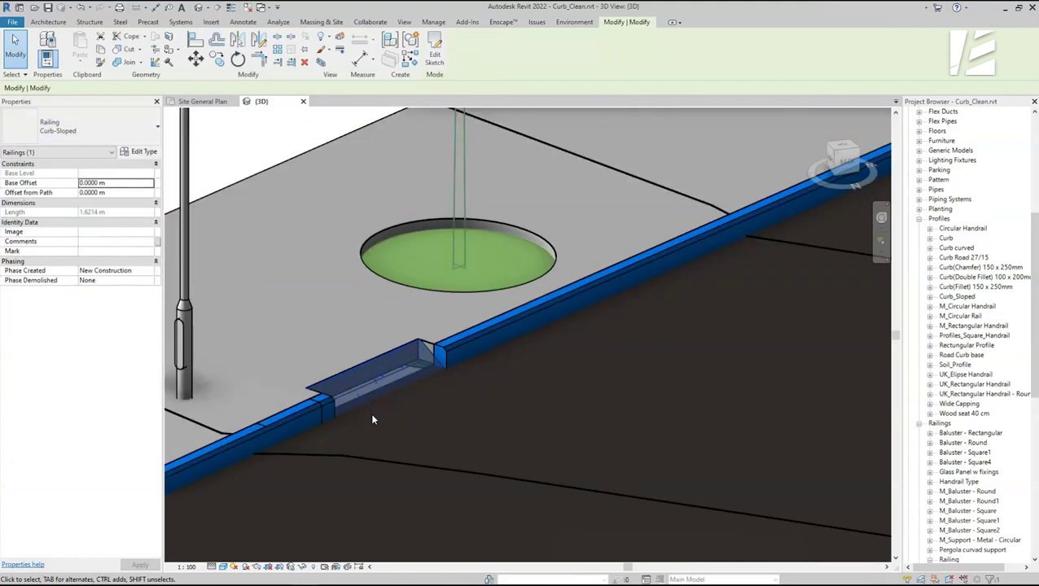
key(Escape)
click(502, 342)
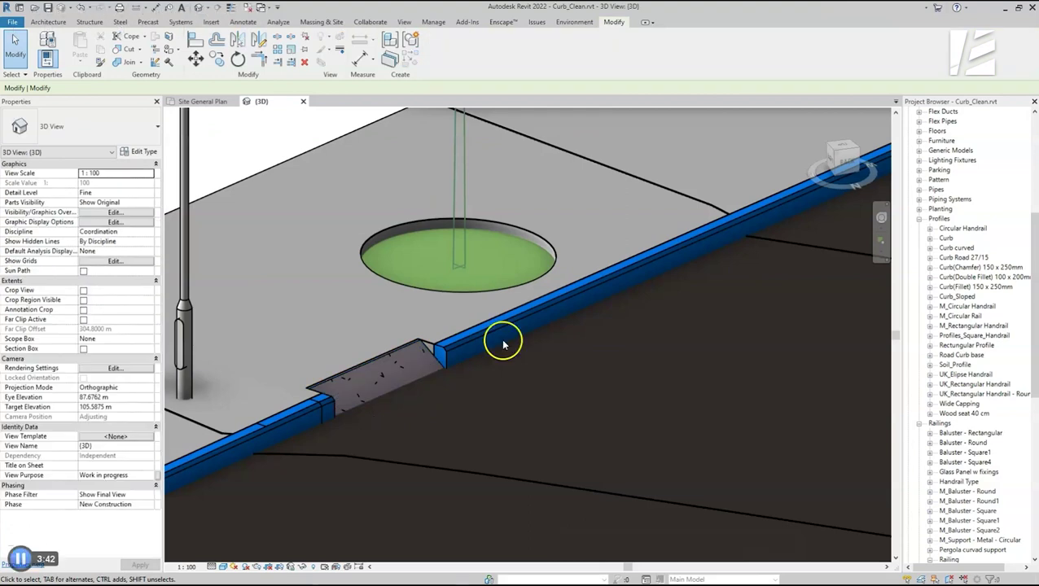
scroll(502, 342, down, 5)
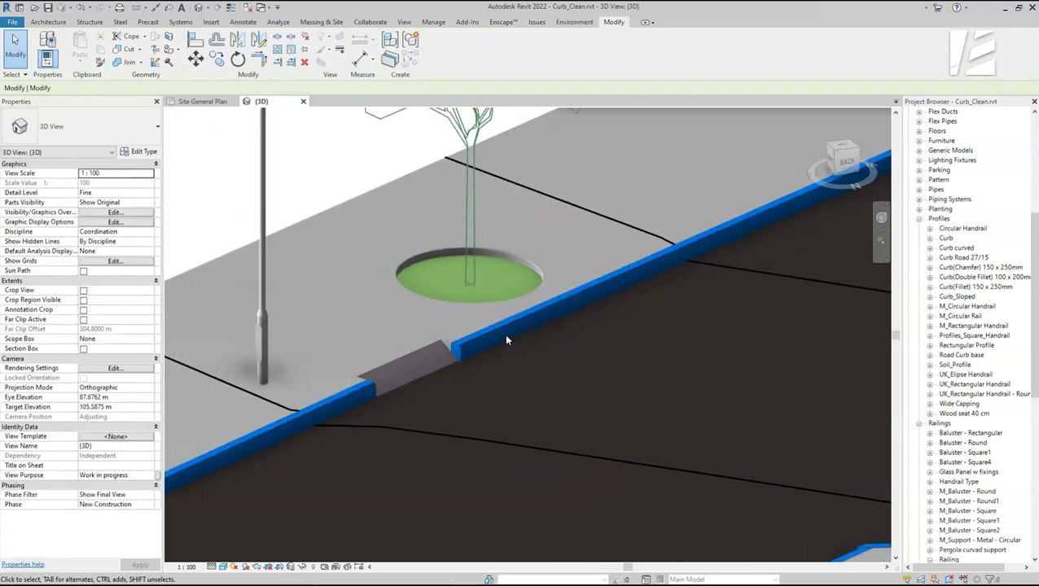
shift+middle_drag(505, 331, 632, 343)
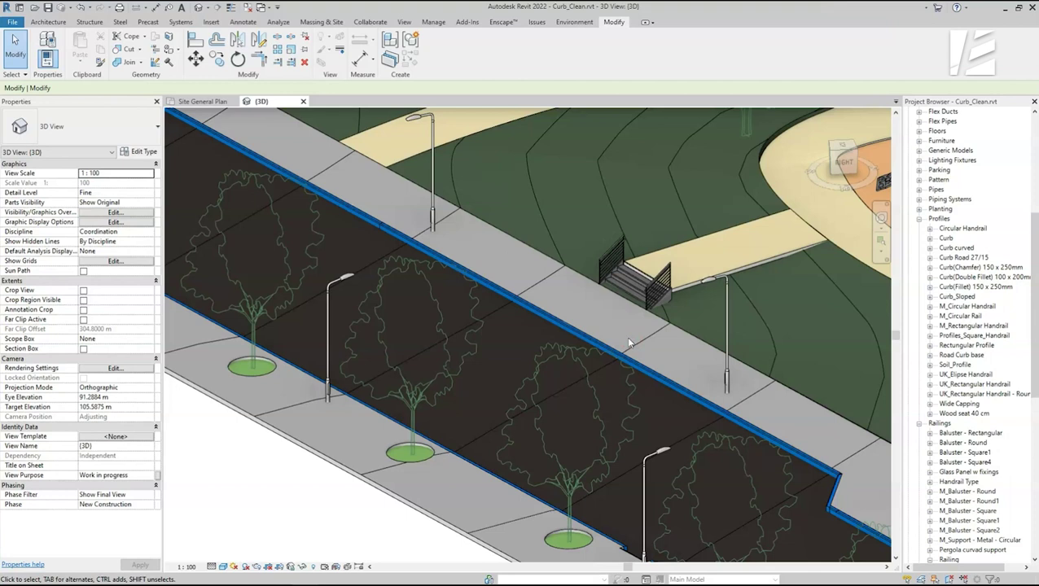
Step: Review Rails 1–7 of the stair's Guardrail - Pipe type and cancel without changes
shift+middle_drag(672, 342, 674, 342)
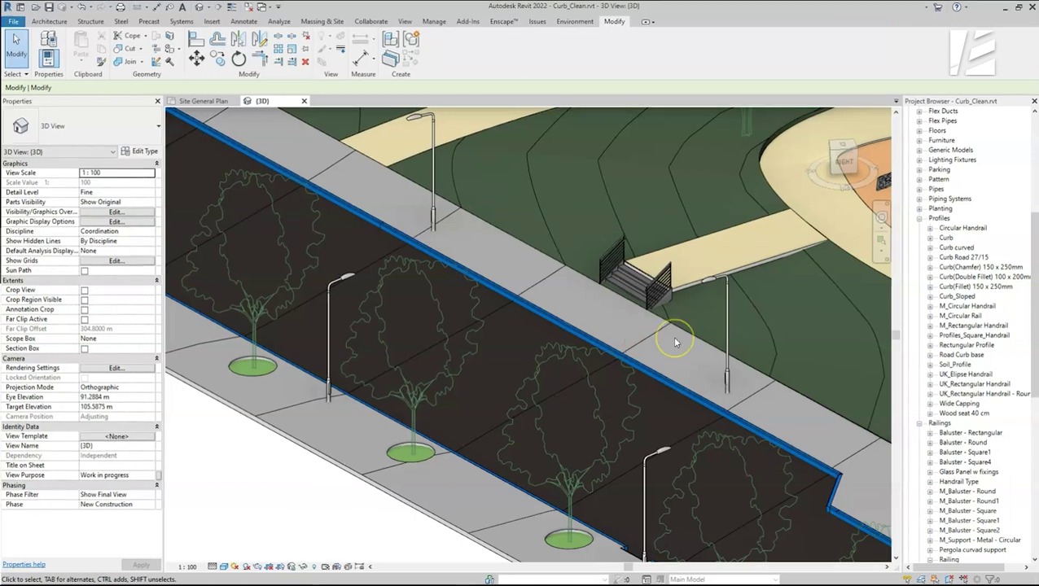
click(659, 287)
click(140, 152)
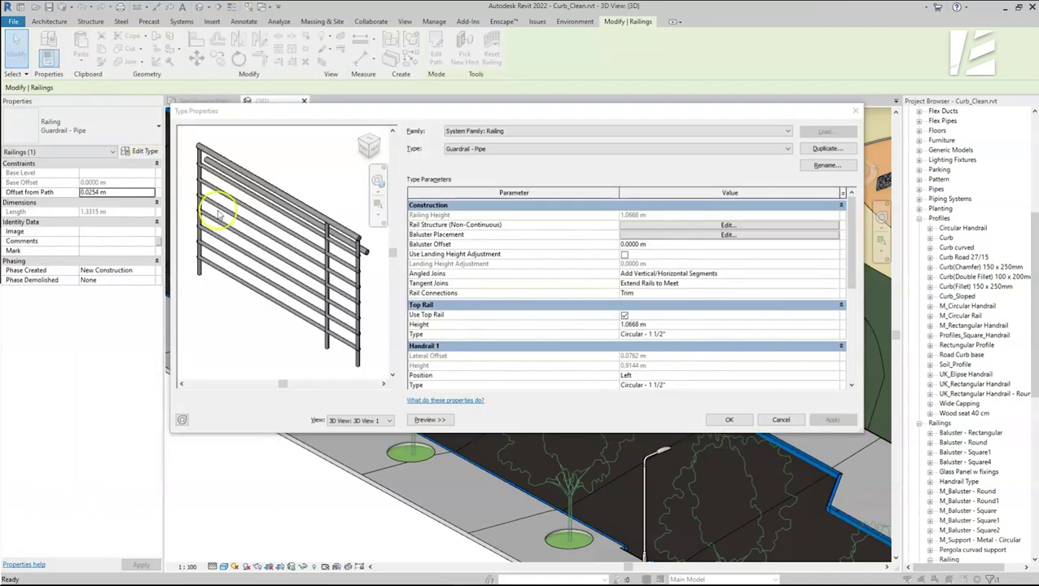
click(626, 227)
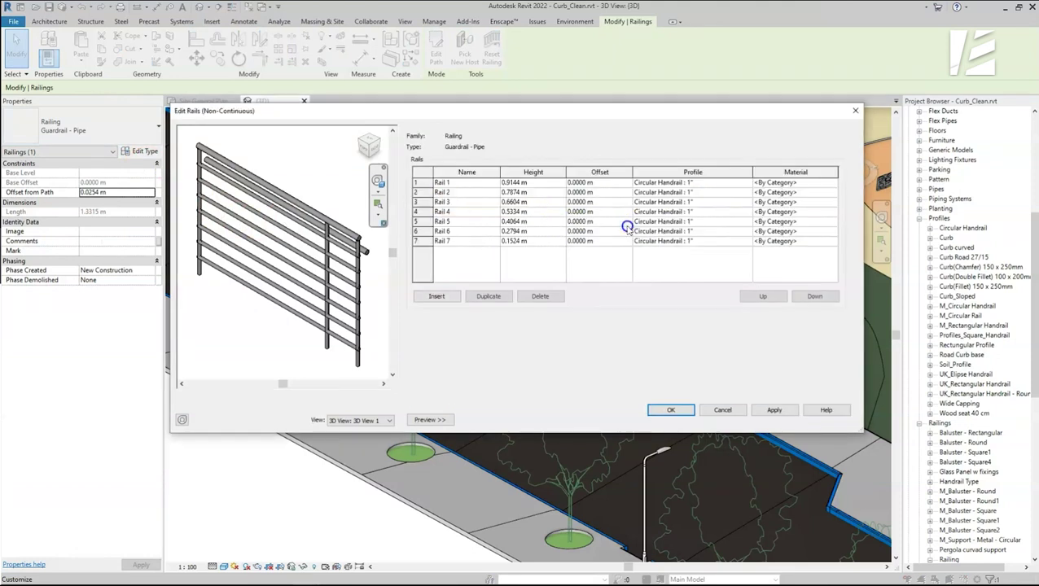
click(727, 411)
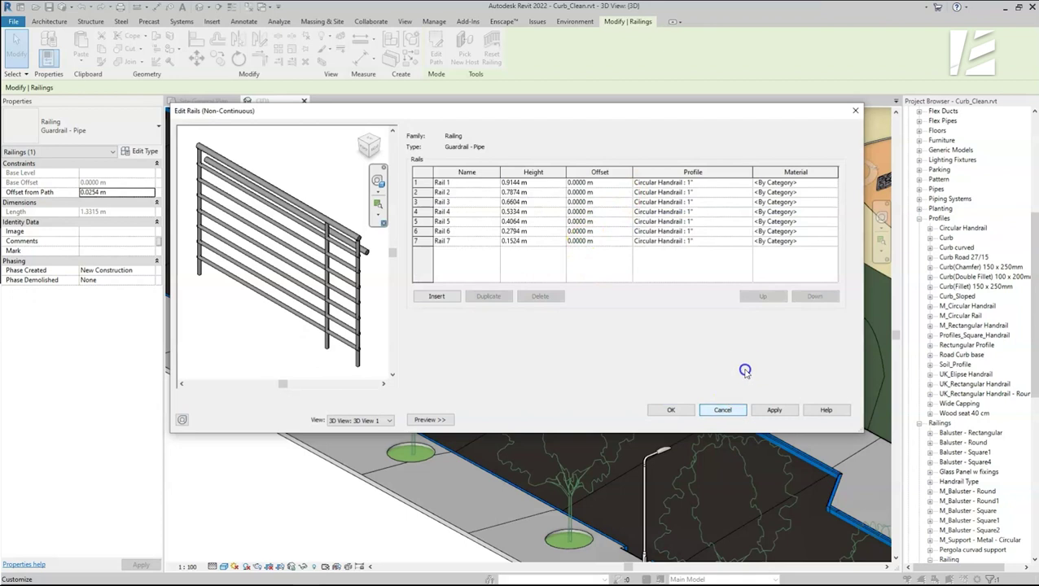
click(725, 409)
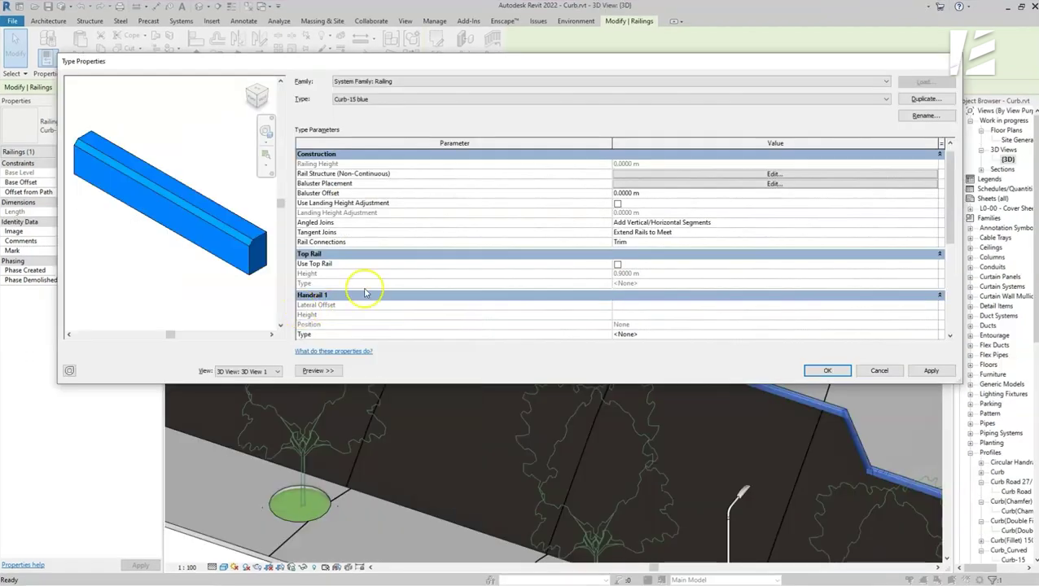
Step: Confirm Curb-15 blue's baluster placement is all None, then check its rail list
click(623, 184)
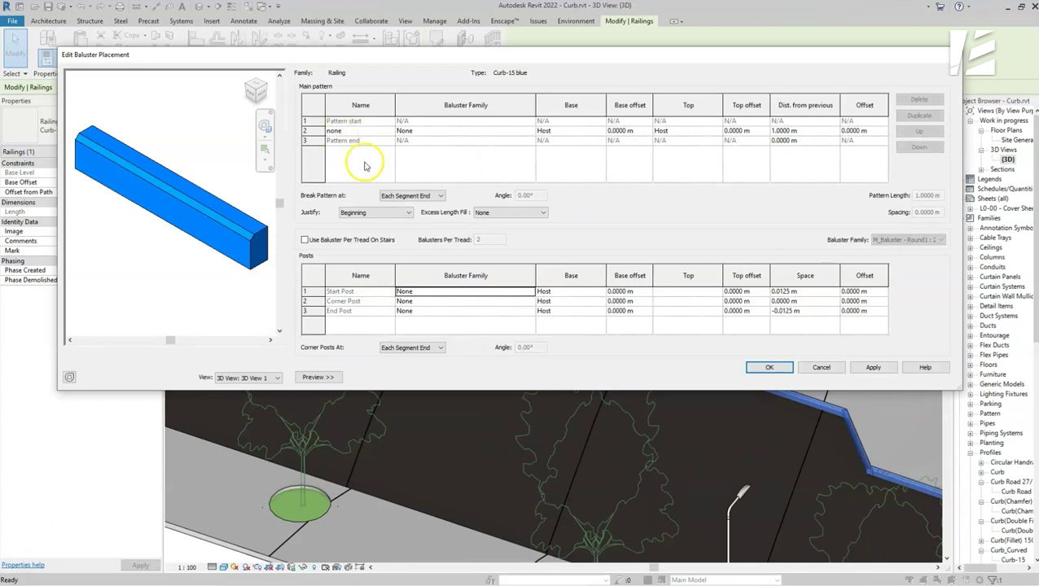
click(772, 367)
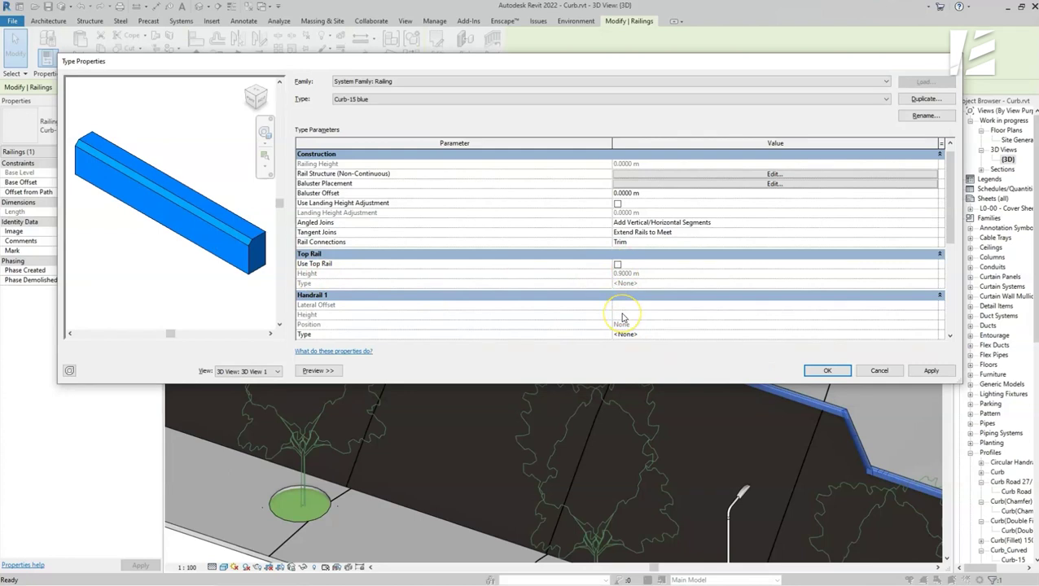
click(595, 157)
click(733, 176)
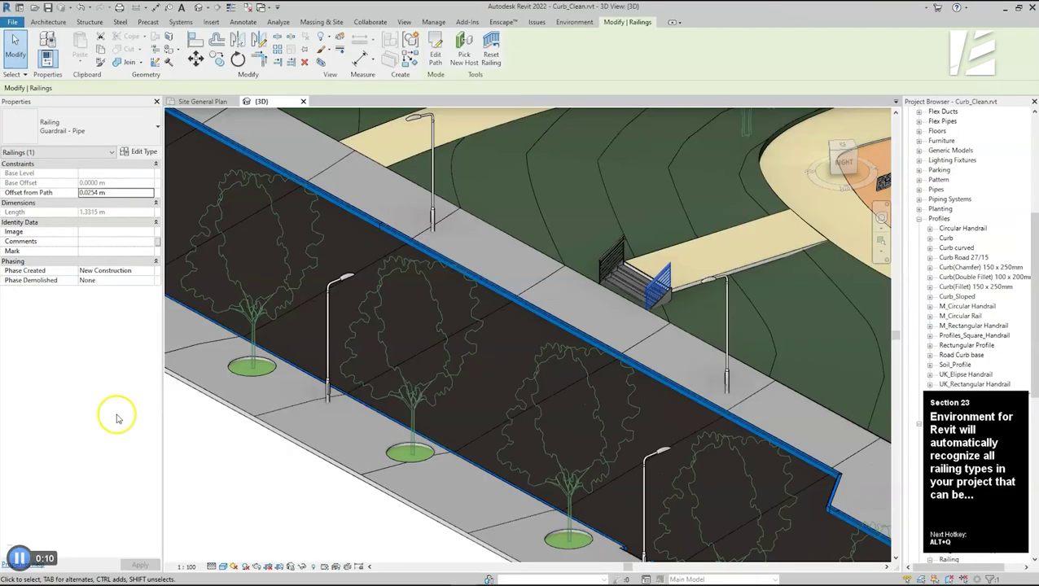
Step: Start Paste Curb on picked edges with Curb-15 blue, and begin creating a new curb type
click(103, 130)
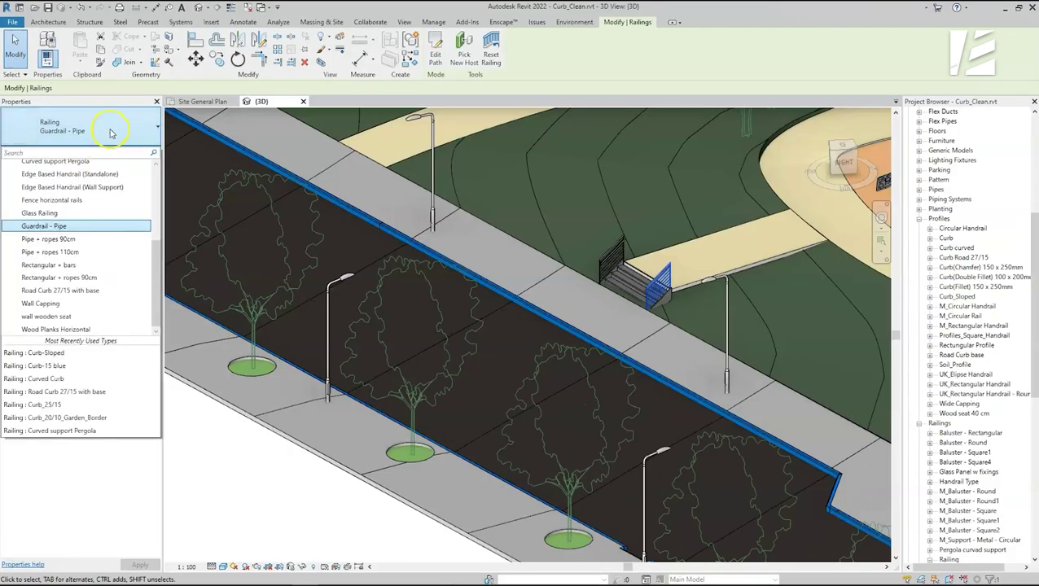
click(111, 131)
click(574, 22)
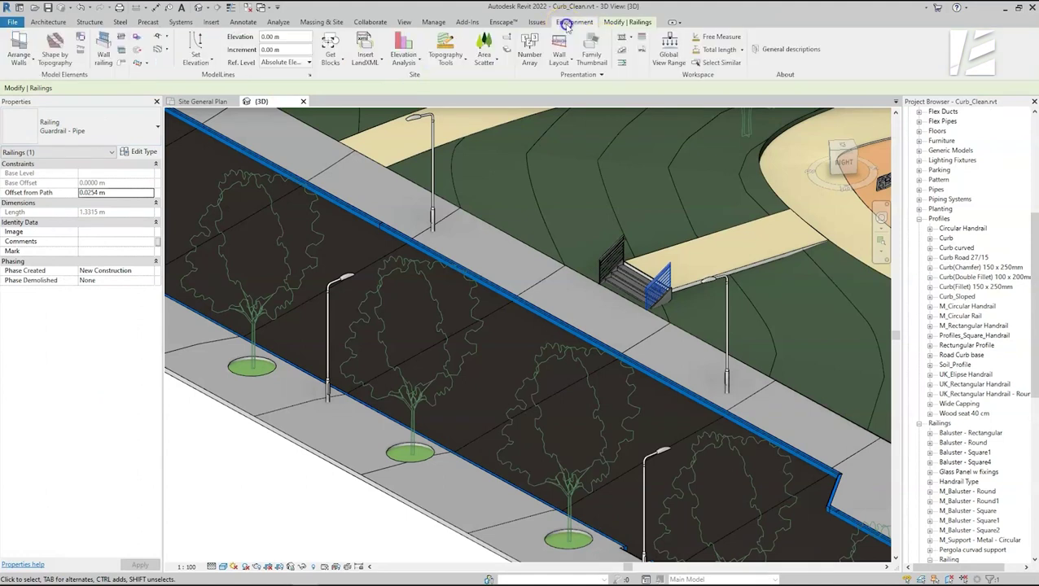
click(119, 63)
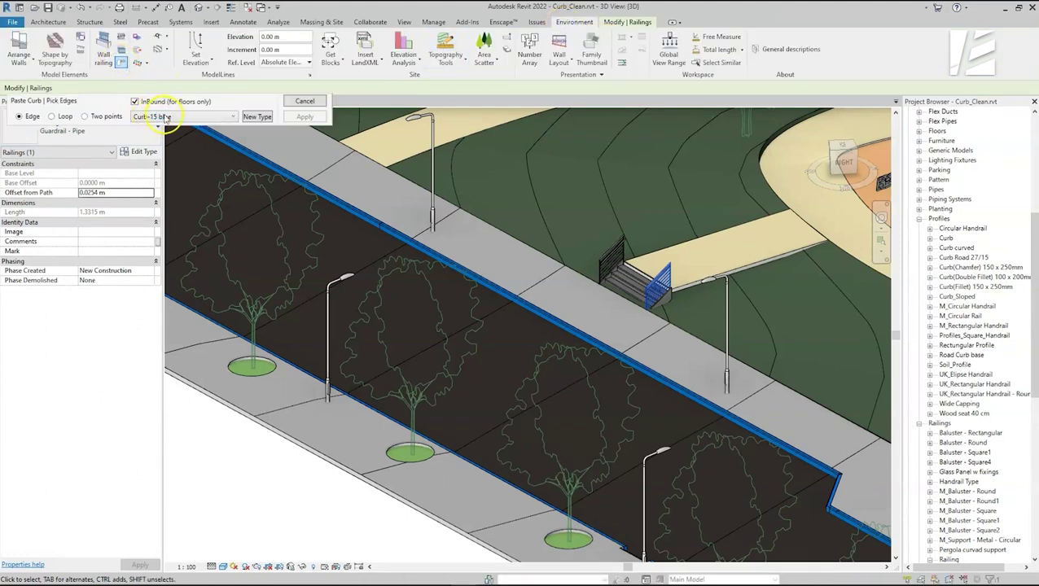
click(232, 117)
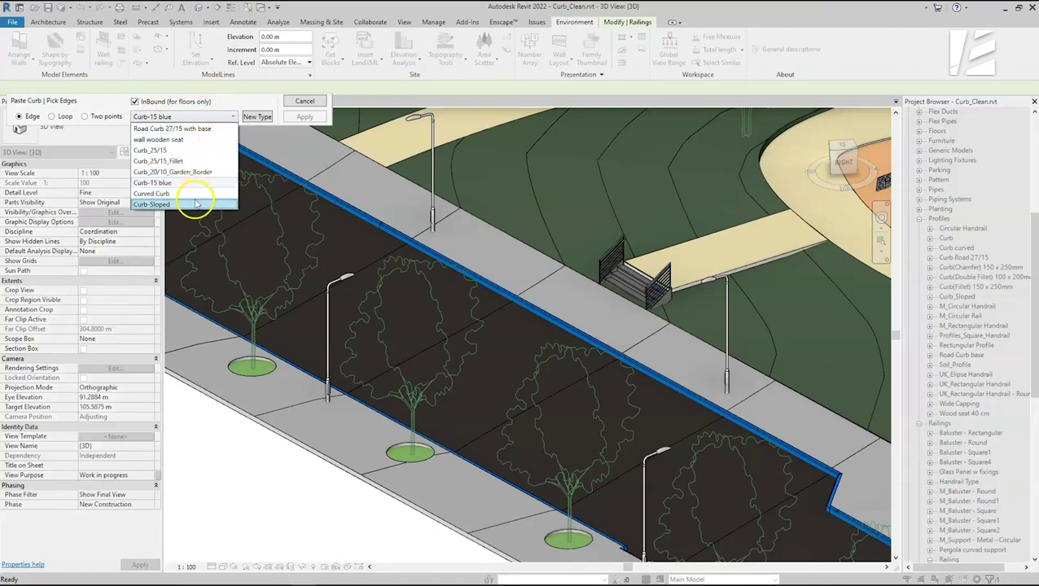
click(340, 229)
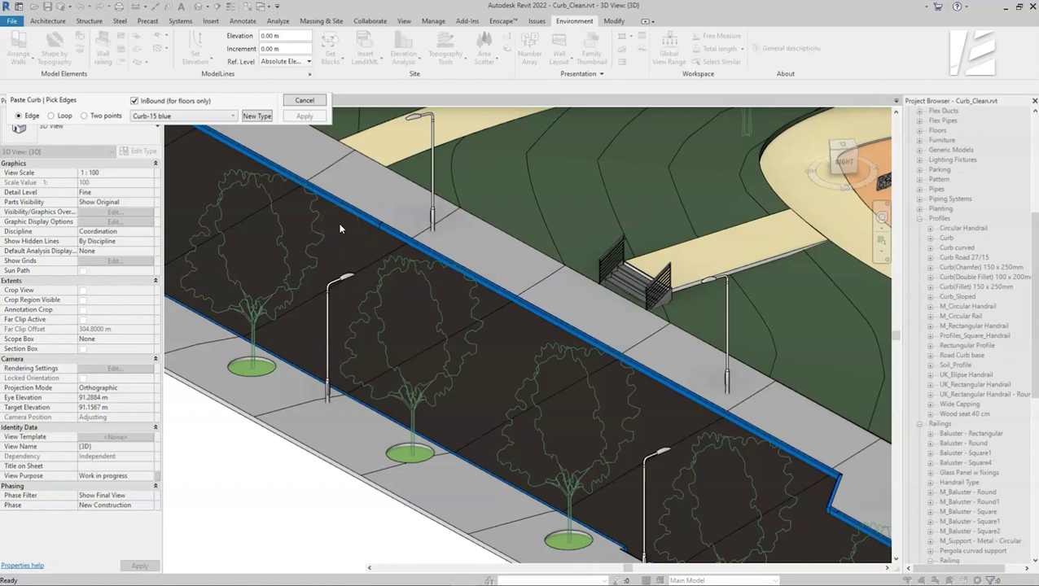
click(257, 117)
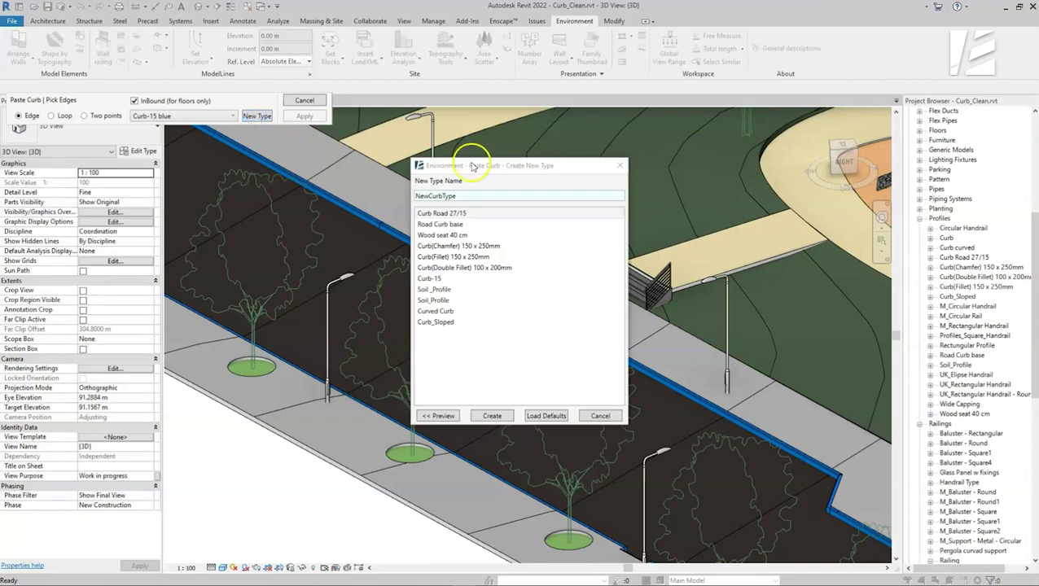
drag(472, 166, 539, 167)
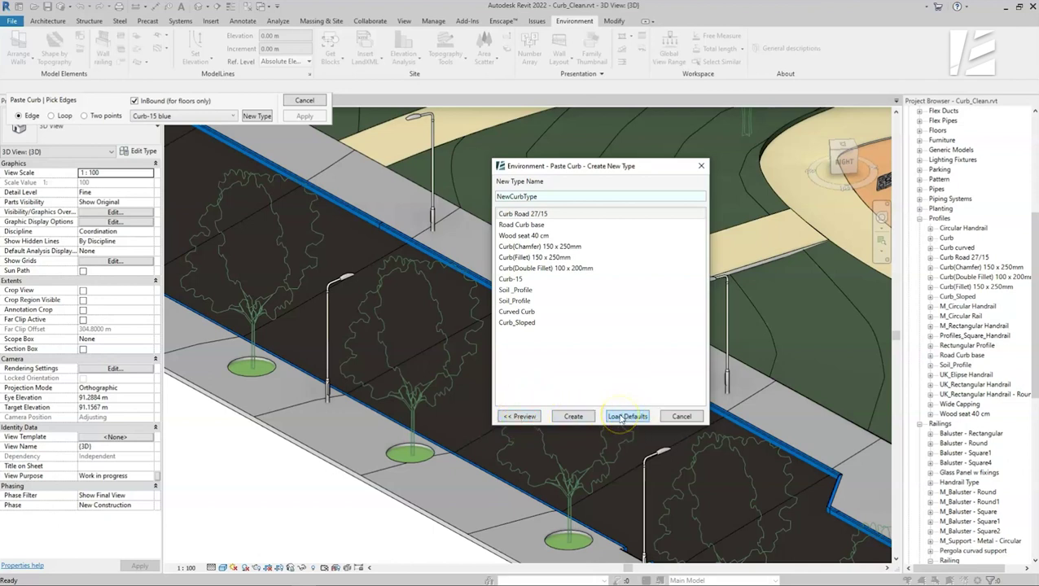
click(520, 416)
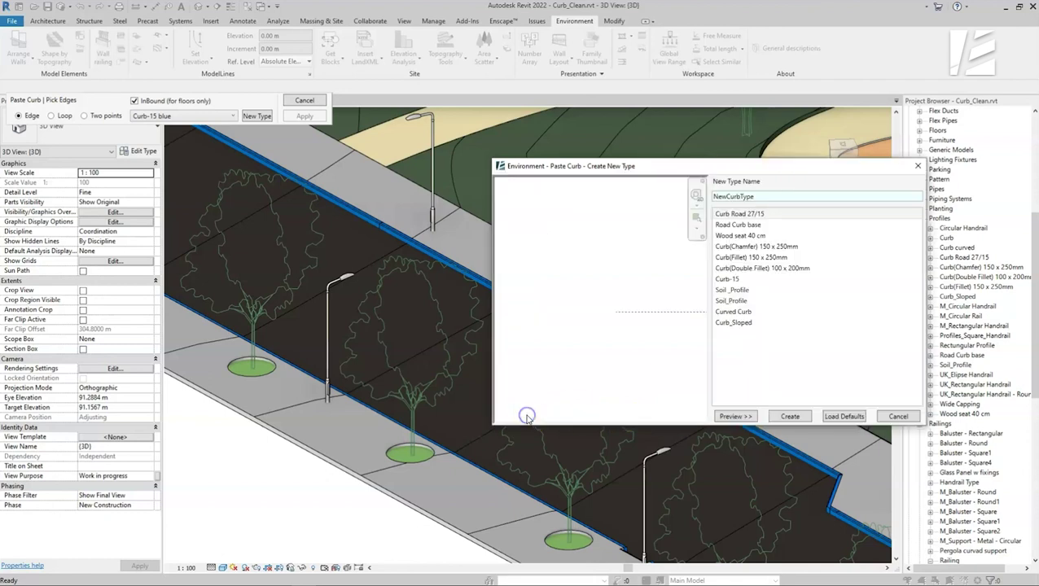
click(755, 288)
click(753, 270)
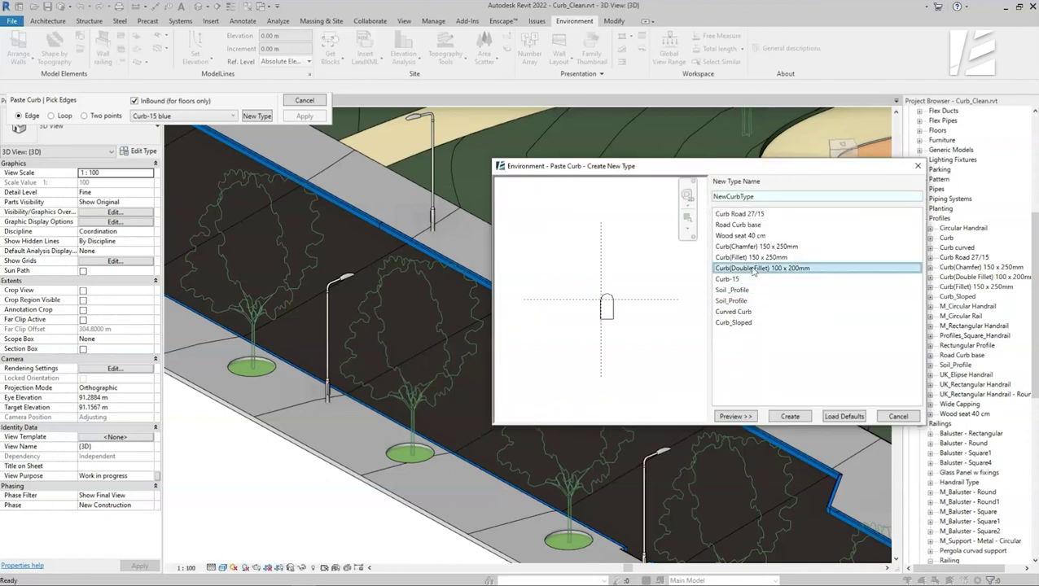
drag(843, 166, 700, 155)
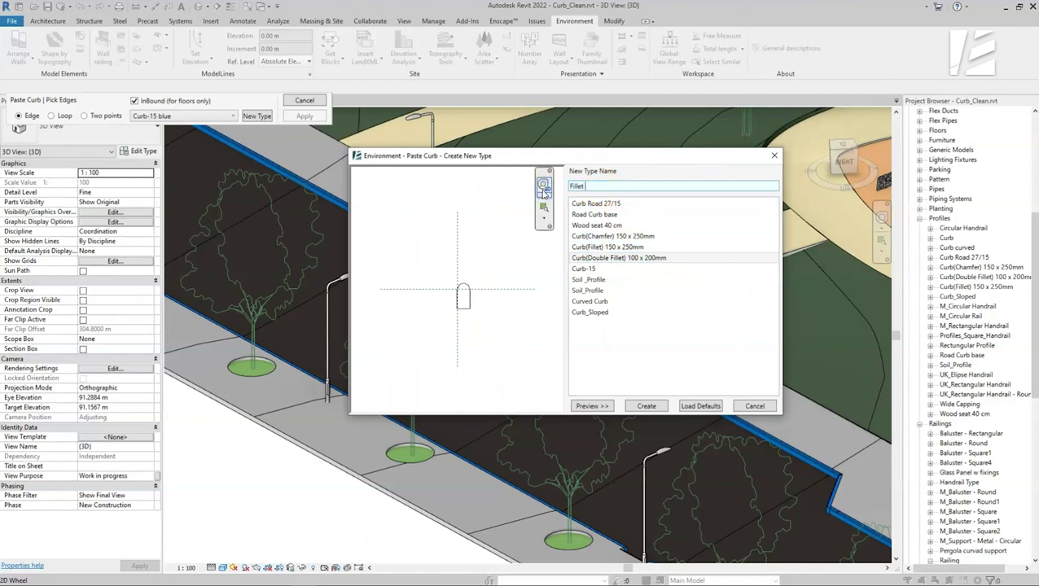
text(rb)
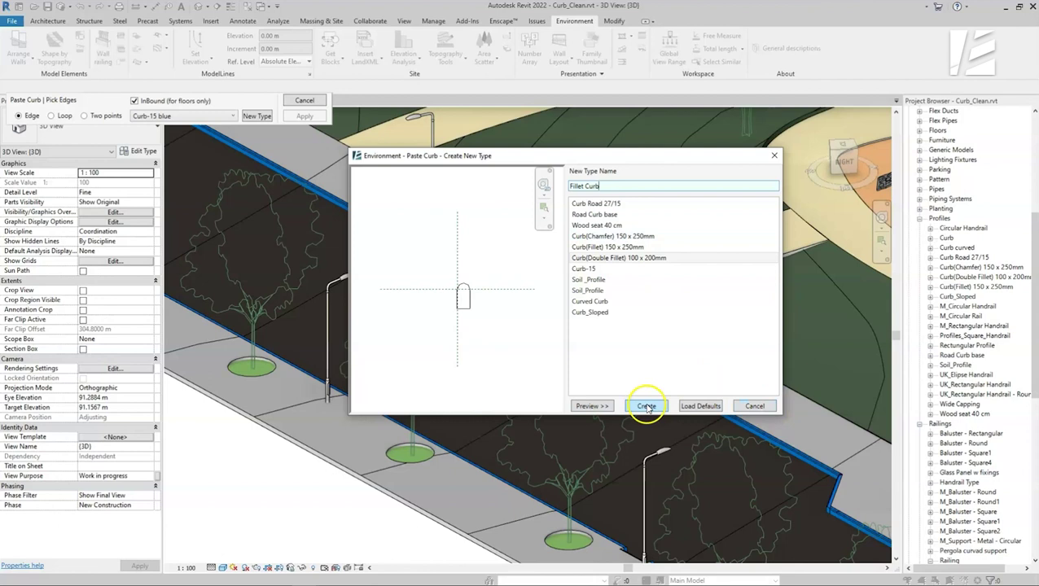
click(609, 293)
click(606, 279)
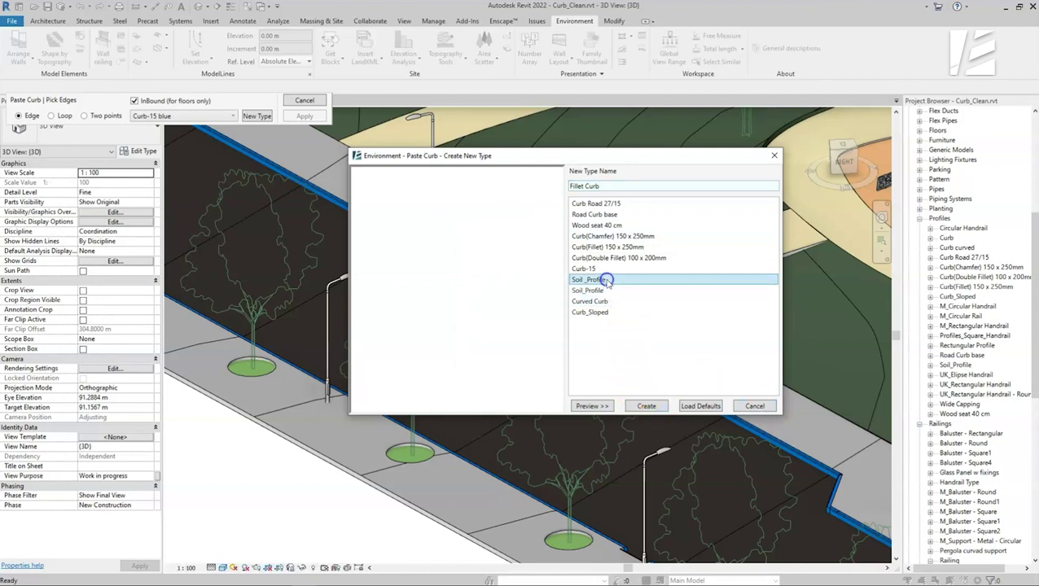
click(628, 225)
click(750, 405)
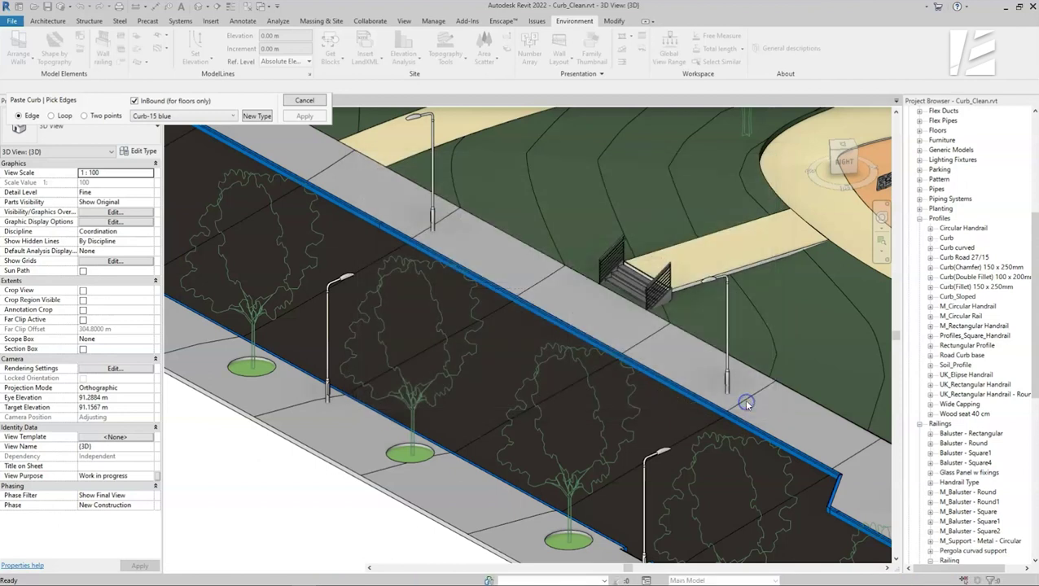
Step: Cancel curb placement and open the Curb profile family from the Project Browser for editing
click(303, 101)
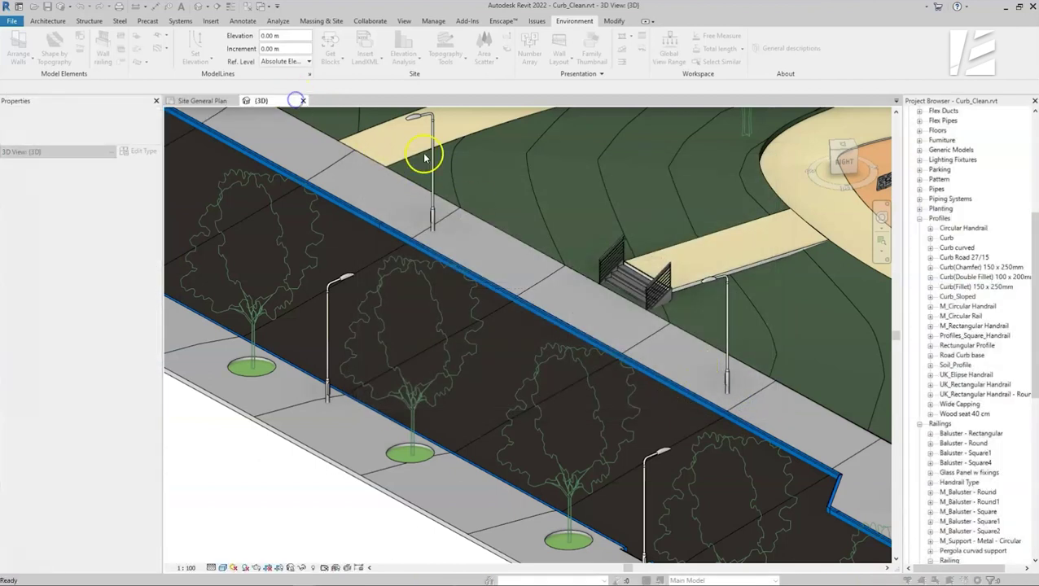
click(945, 237)
click(930, 237)
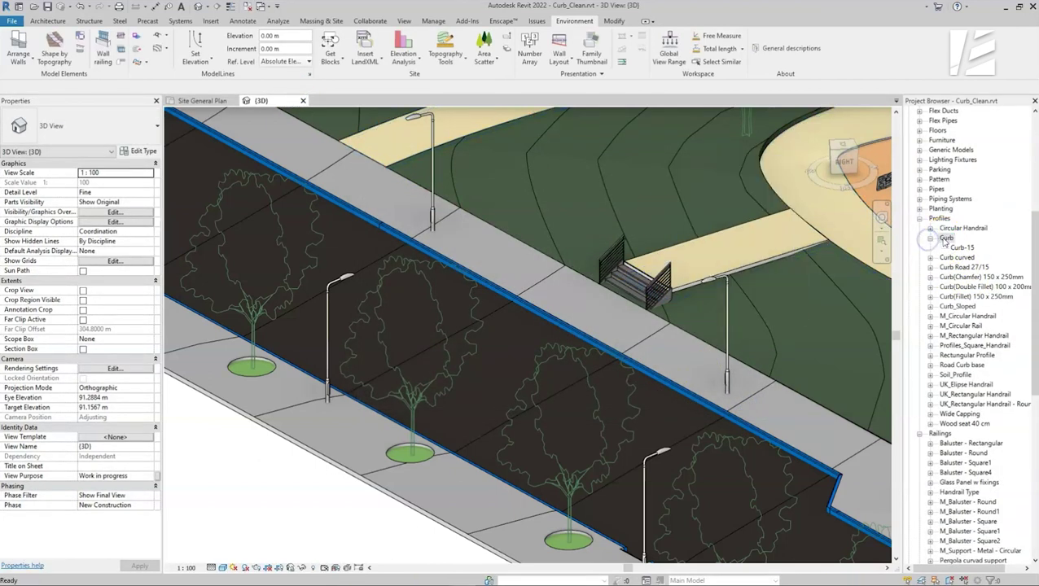
right_click(944, 240)
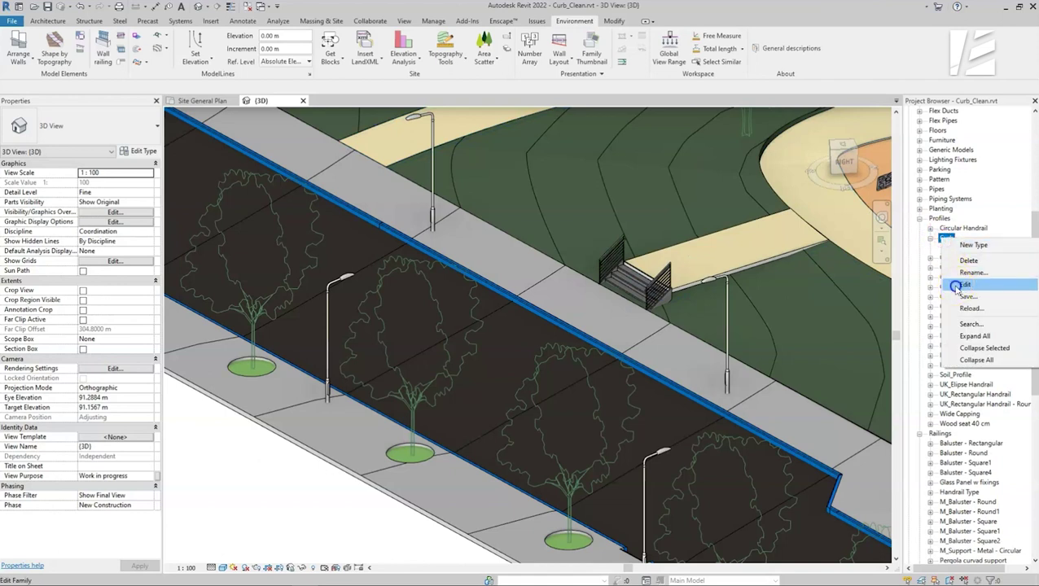
click(964, 247)
Step: Save the profile family as a copy named 'Curb curved'
click(555, 382)
click(12, 20)
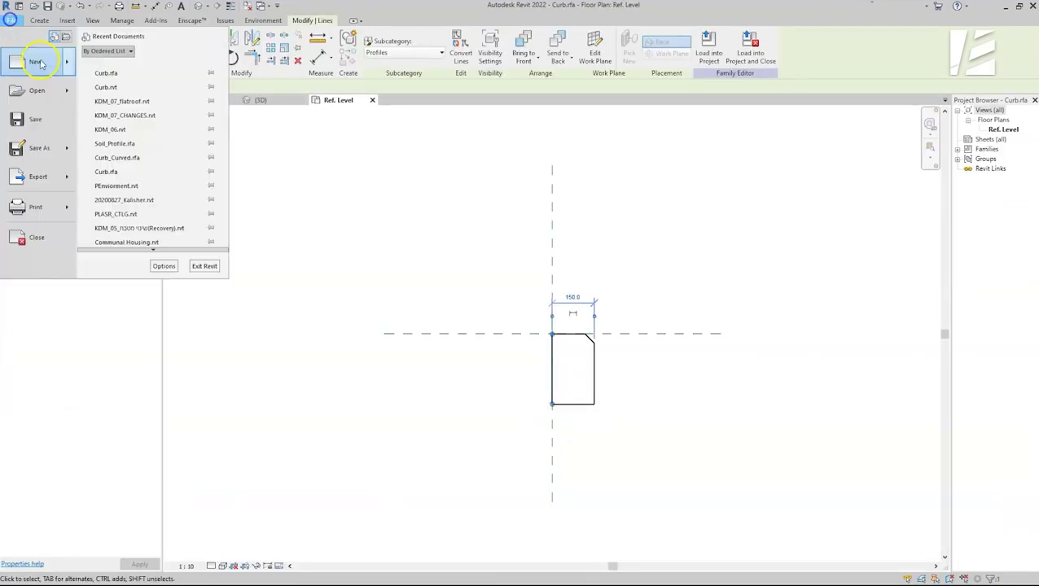
mouse_move(38, 148)
click(119, 139)
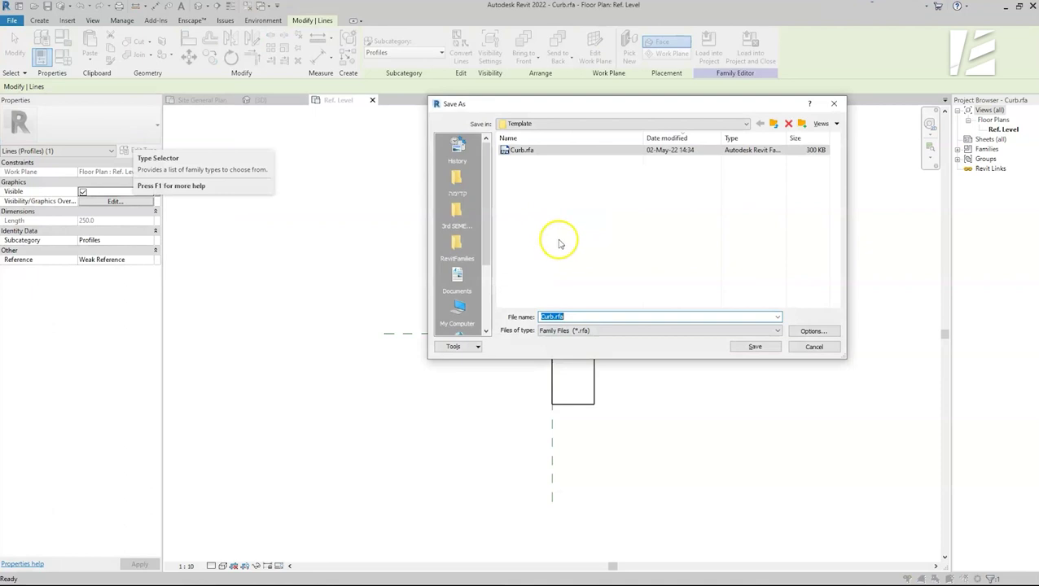
text(Curb curved)
key(Return)
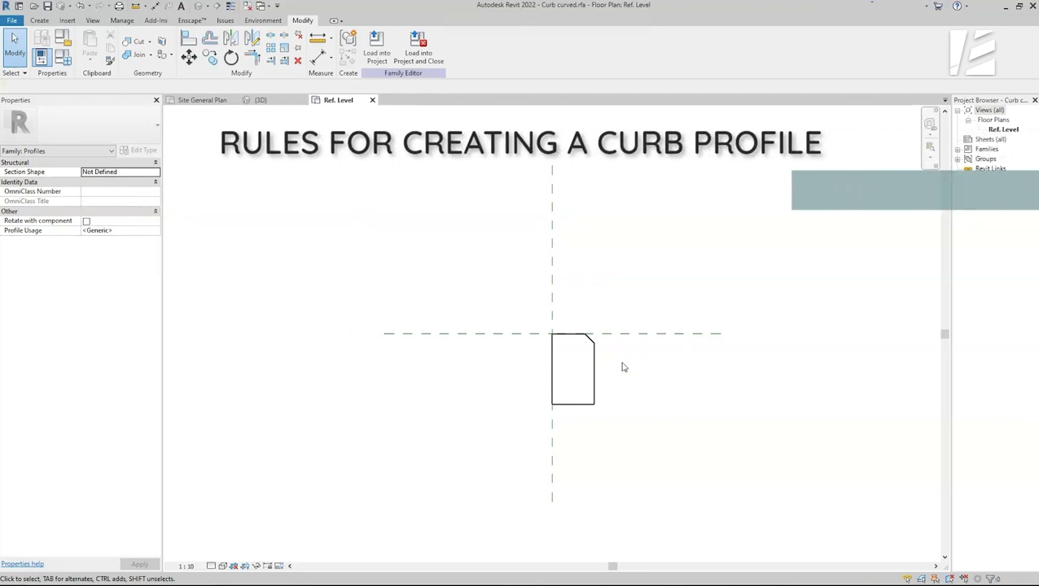
Step: Move the profile's left edge, narrowing the width from 340.0 to 260.0
drag(553, 372, 499, 363)
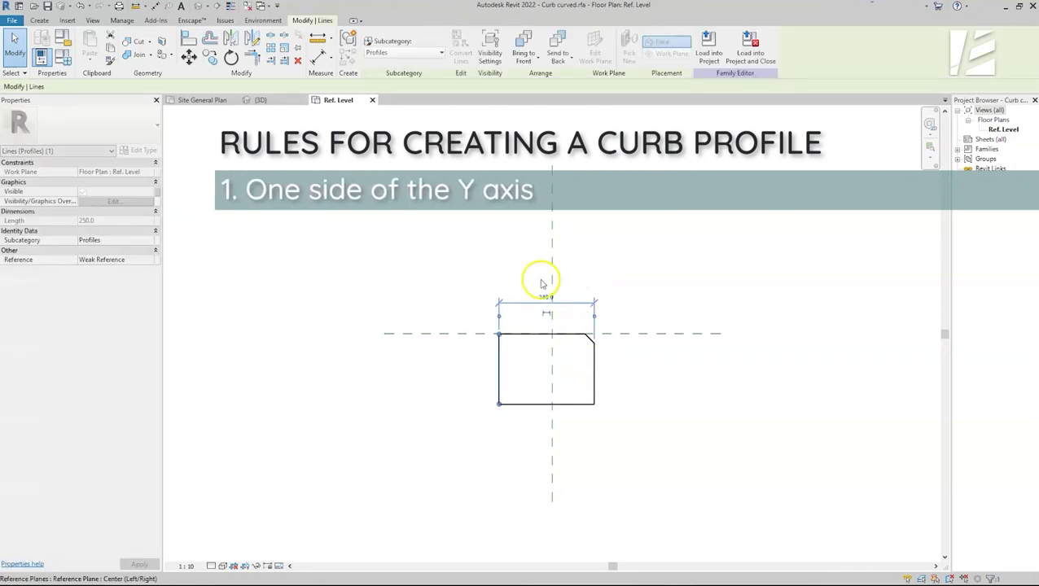
click(551, 323)
click(574, 343)
click(499, 365)
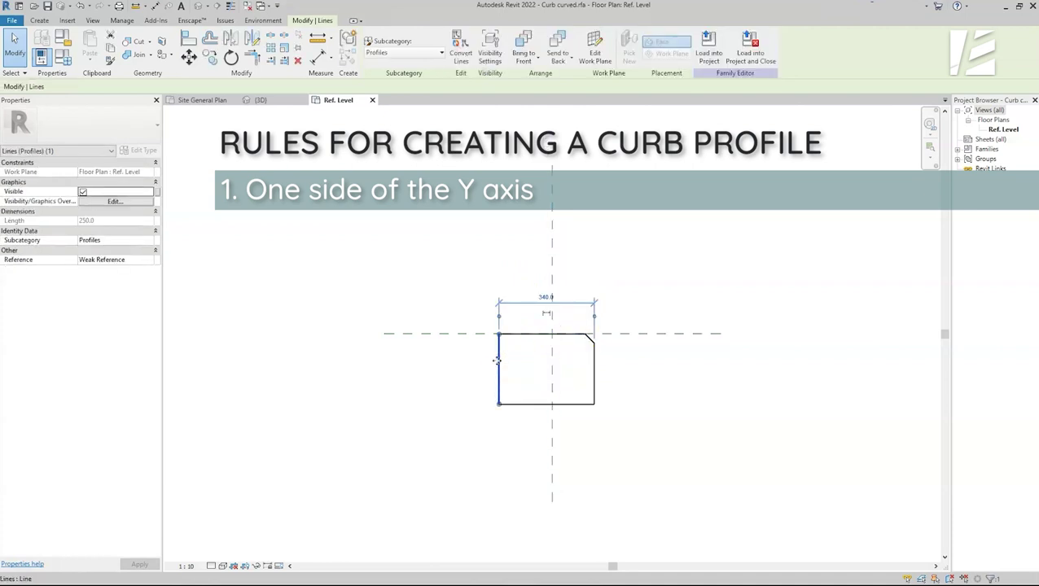
drag(512, 359, 551, 369)
key(Escape)
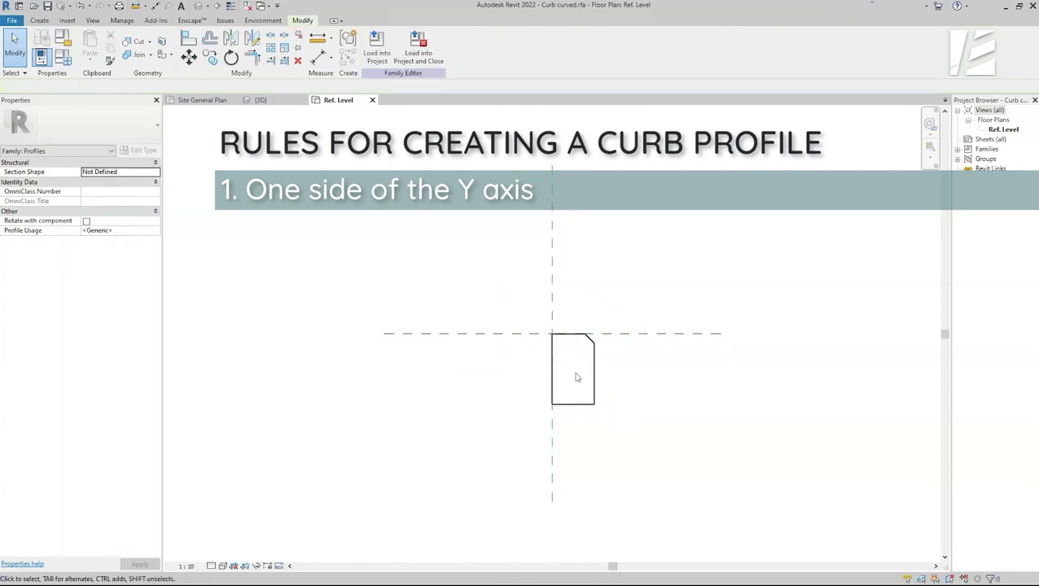
Step: Extend the profile bottom right, slope the left edge and pull the top corner line down
click(593, 350)
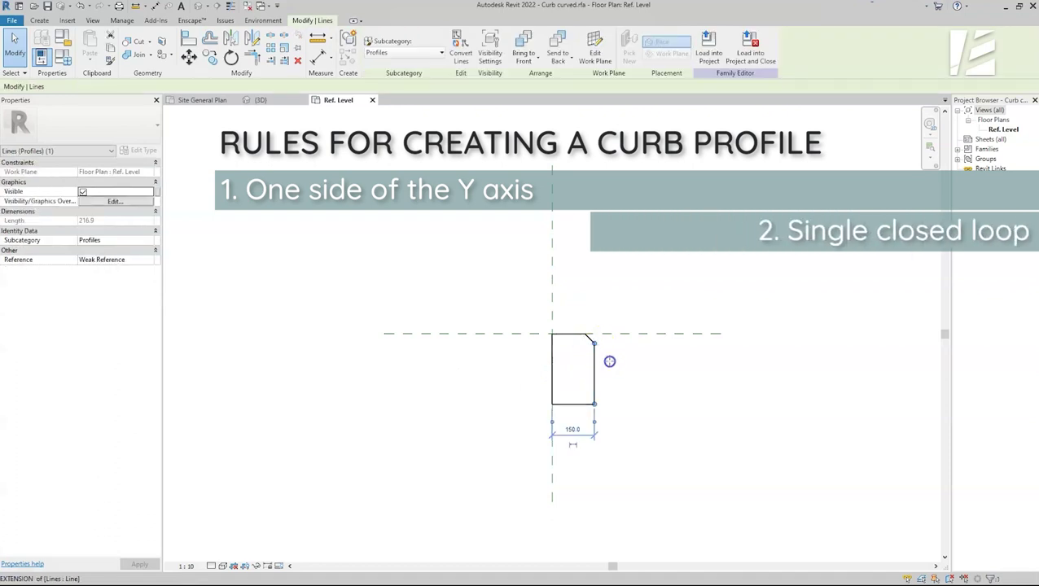
drag(608, 359, 633, 404)
click(551, 354)
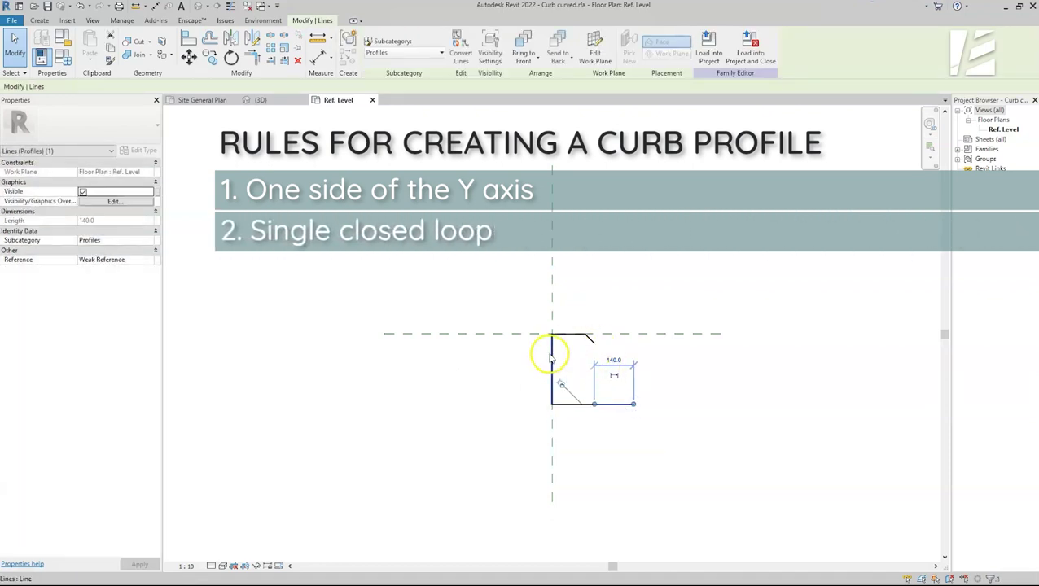
drag(549, 353, 584, 291)
click(743, 404)
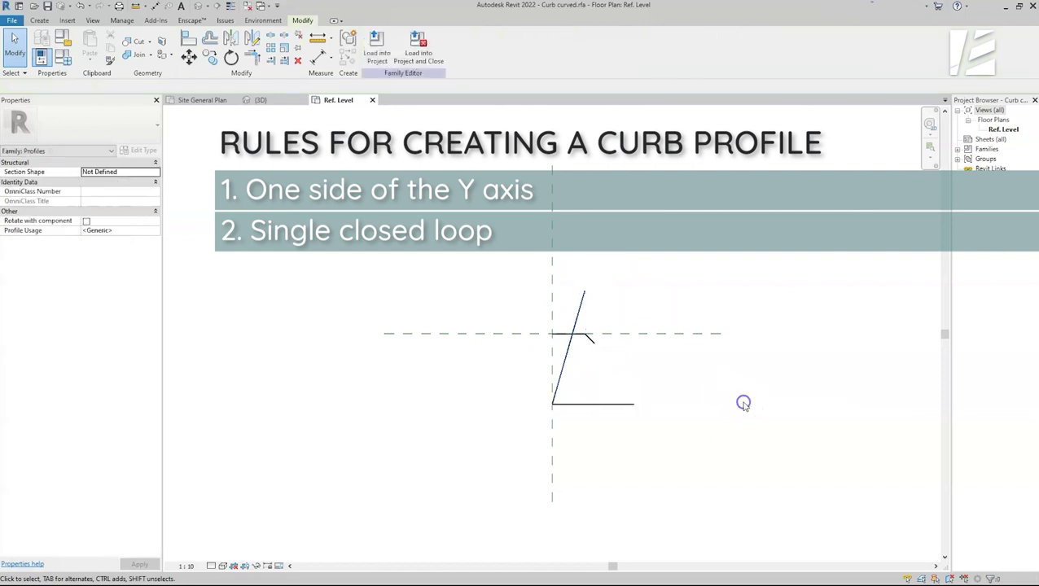
click(592, 344)
drag(595, 346, 600, 424)
click(754, 460)
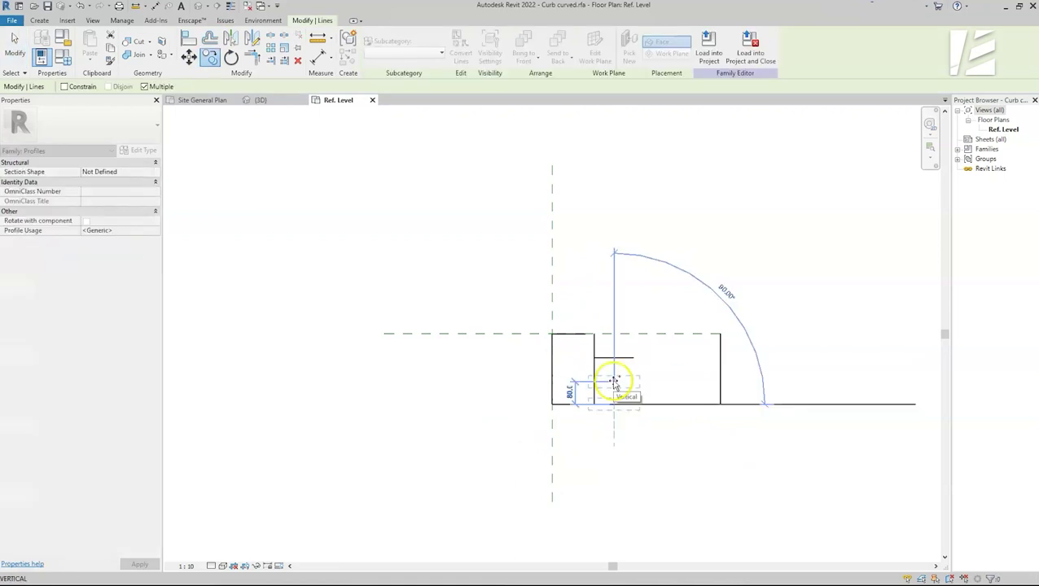
Step: Draw a closing line and fillet the inner corners of the profile
click(575, 448)
key(l)
key(i)
click(599, 389)
click(602, 350)
key(Escape)
key(Escape)
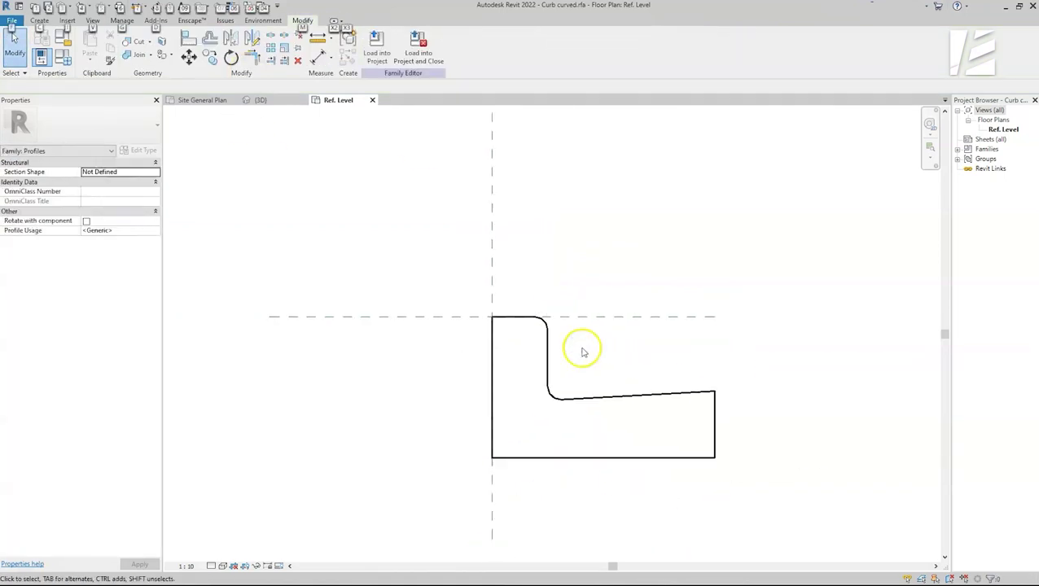
Step: Save the Curb curved profile and load it into the site project
scroll(581, 352, down, 1)
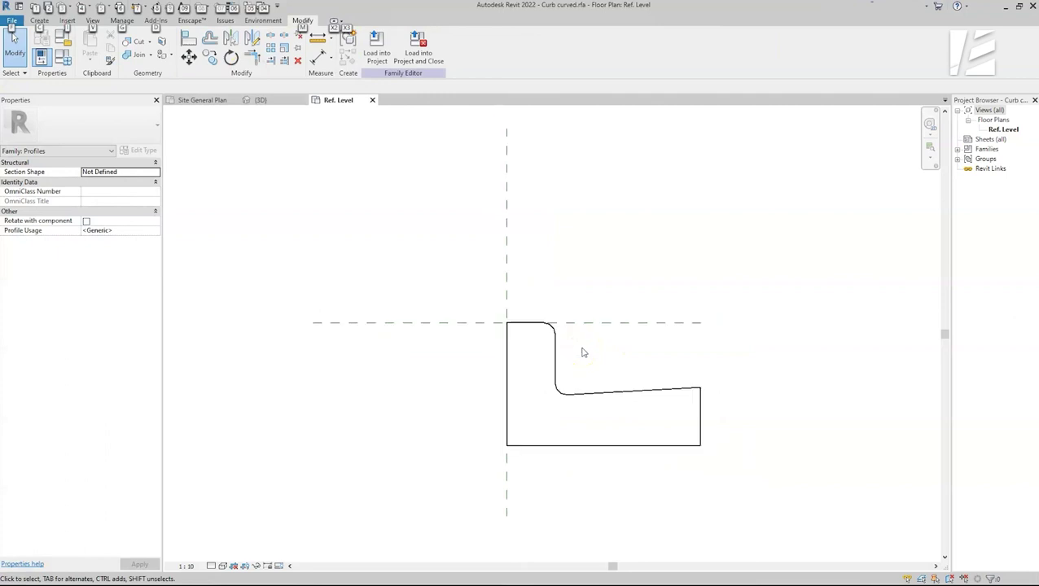
click(11, 25)
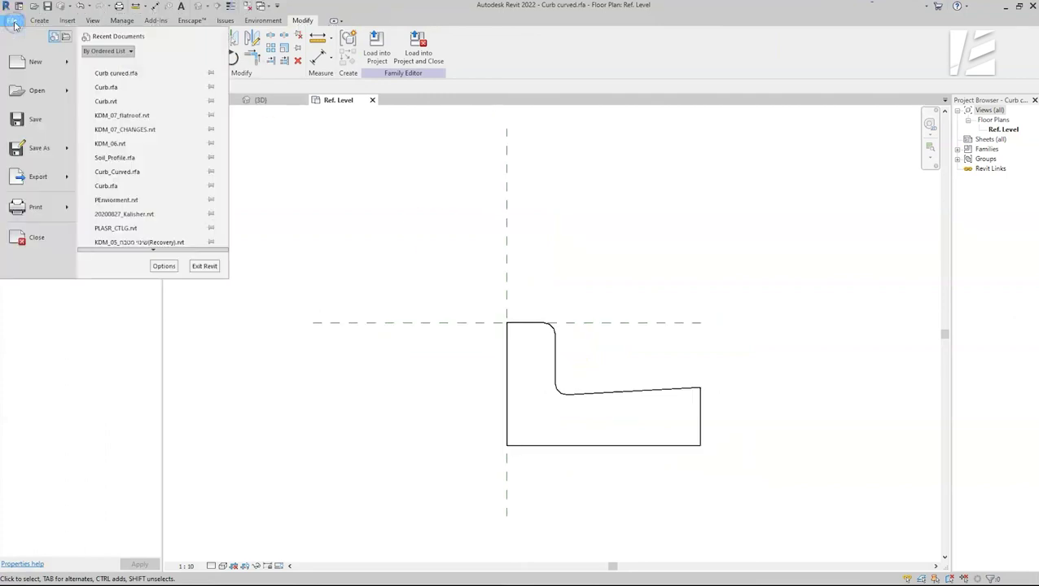
click(25, 120)
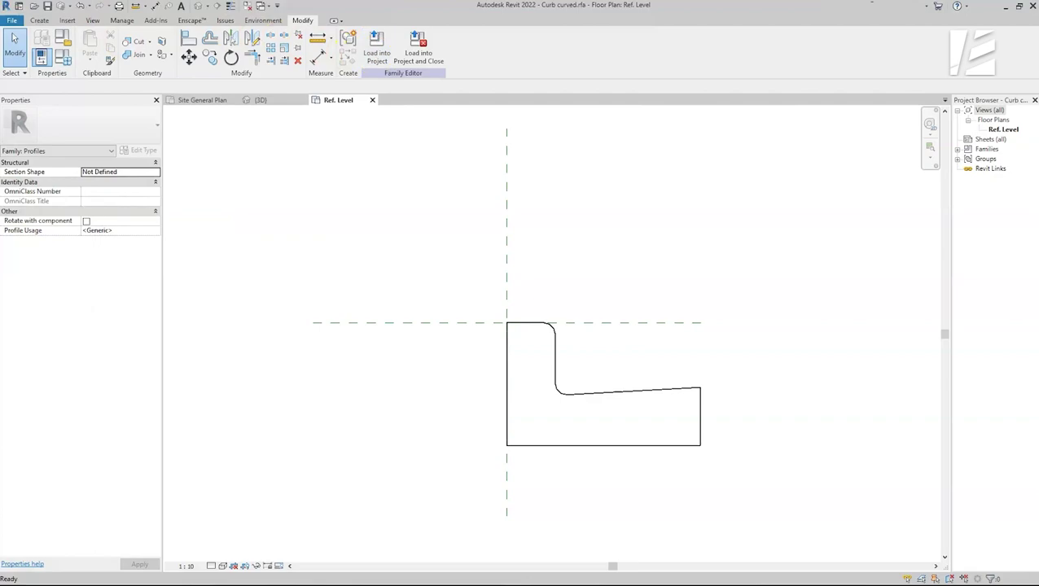
click(413, 46)
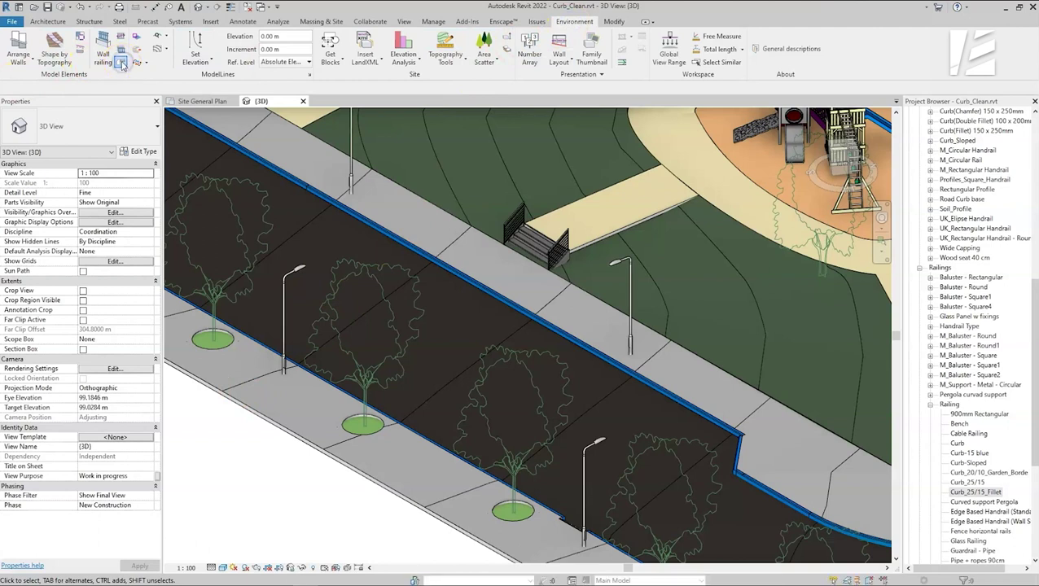
click(121, 63)
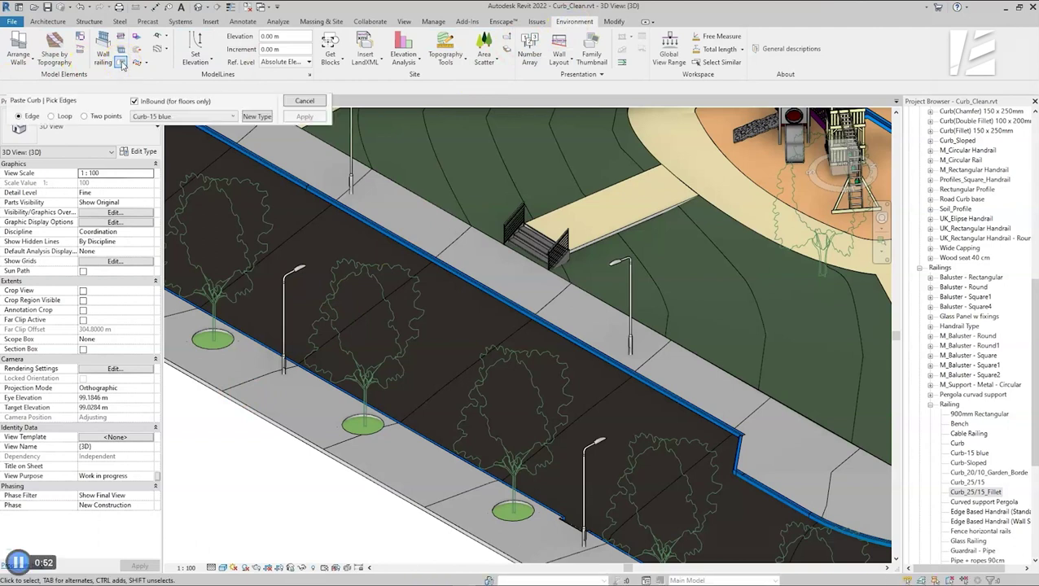
Step: Create a new curb type named Curved Curb using the Curved Curb profile
click(260, 116)
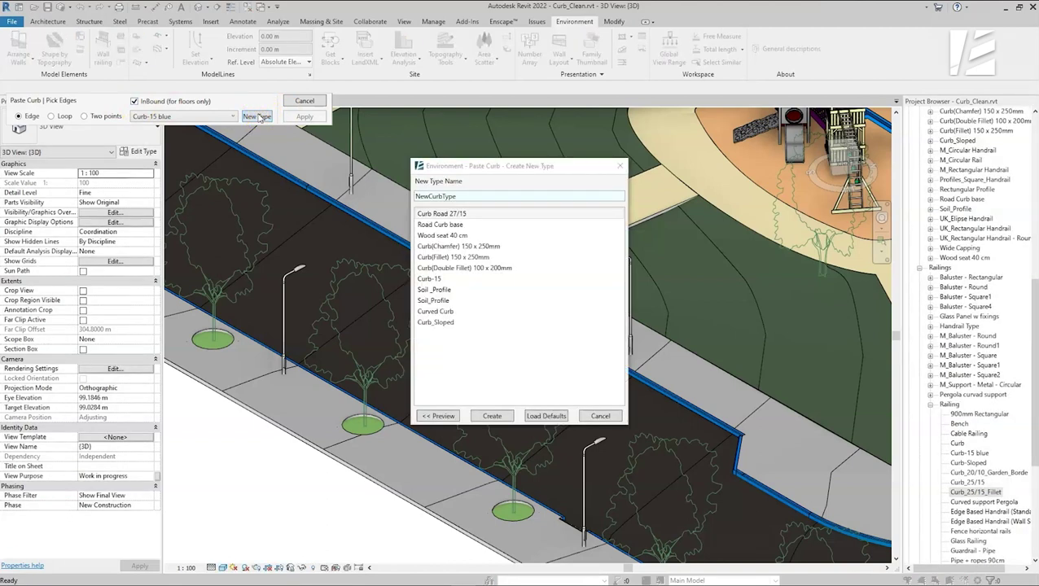
click(438, 416)
click(683, 278)
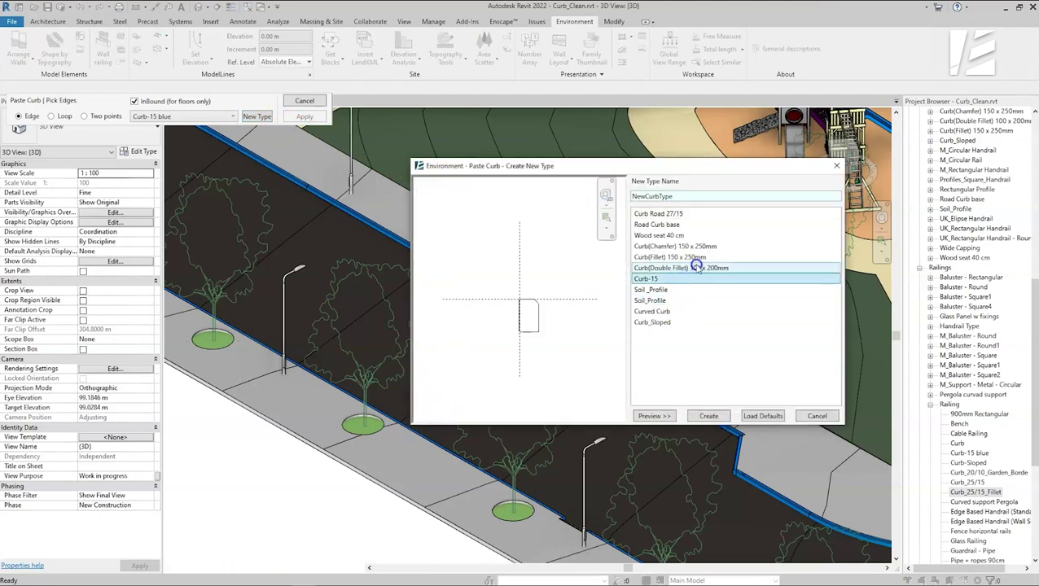
click(696, 268)
drag(767, 194, 634, 195)
text(Curved Curb)
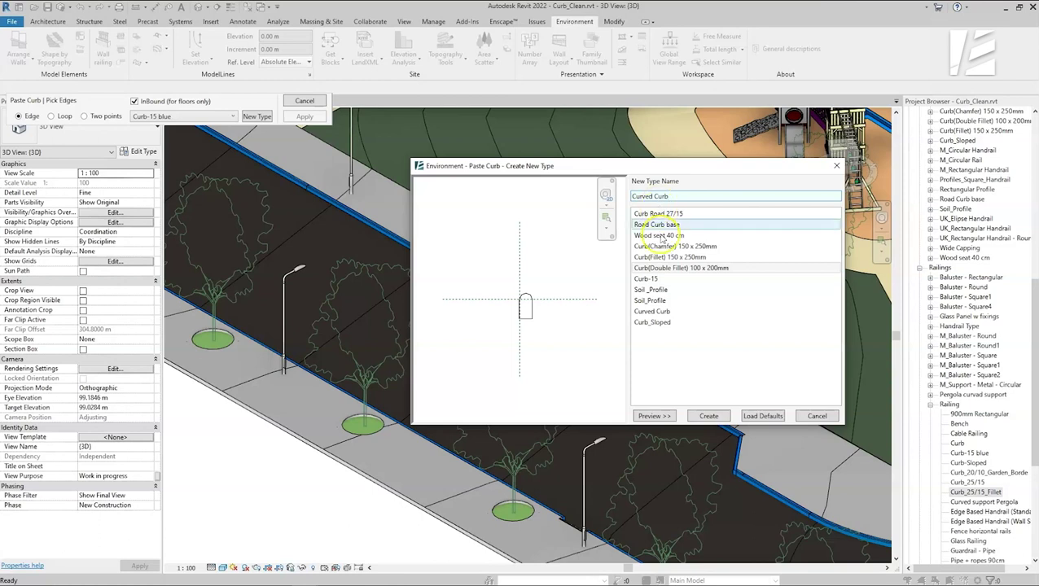
click(647, 278)
click(657, 290)
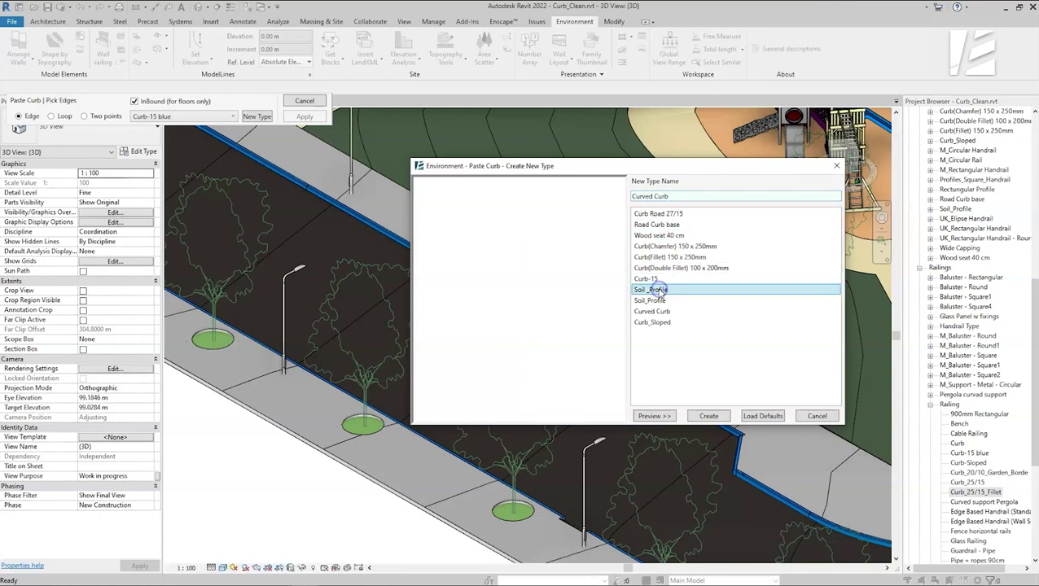
click(661, 312)
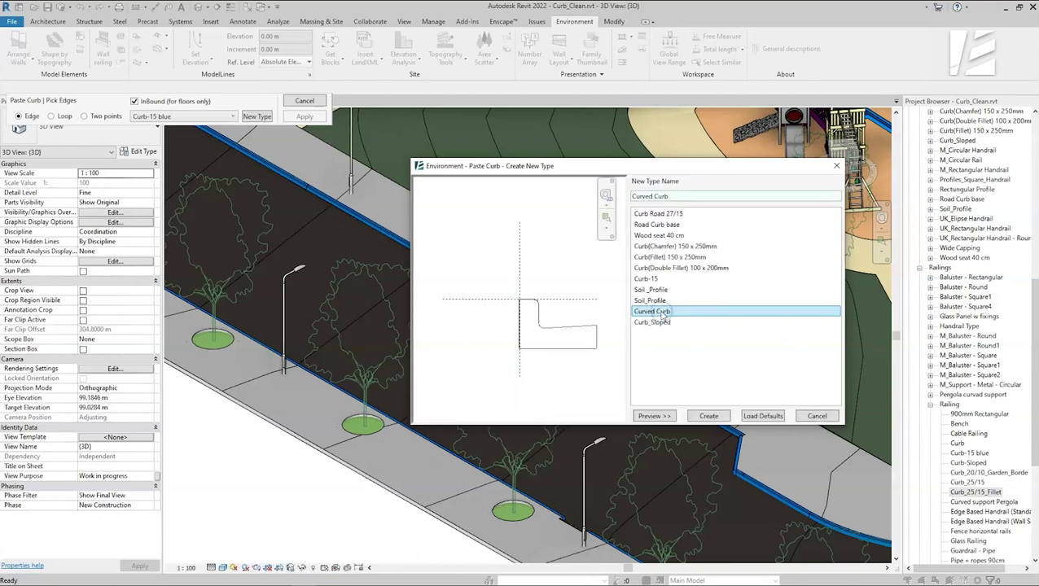
click(663, 312)
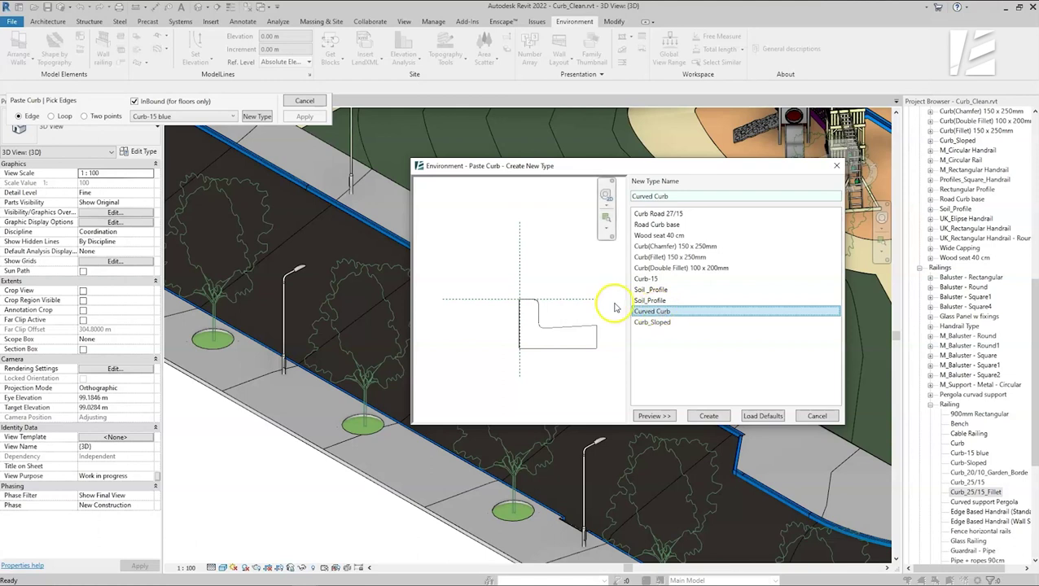
click(705, 417)
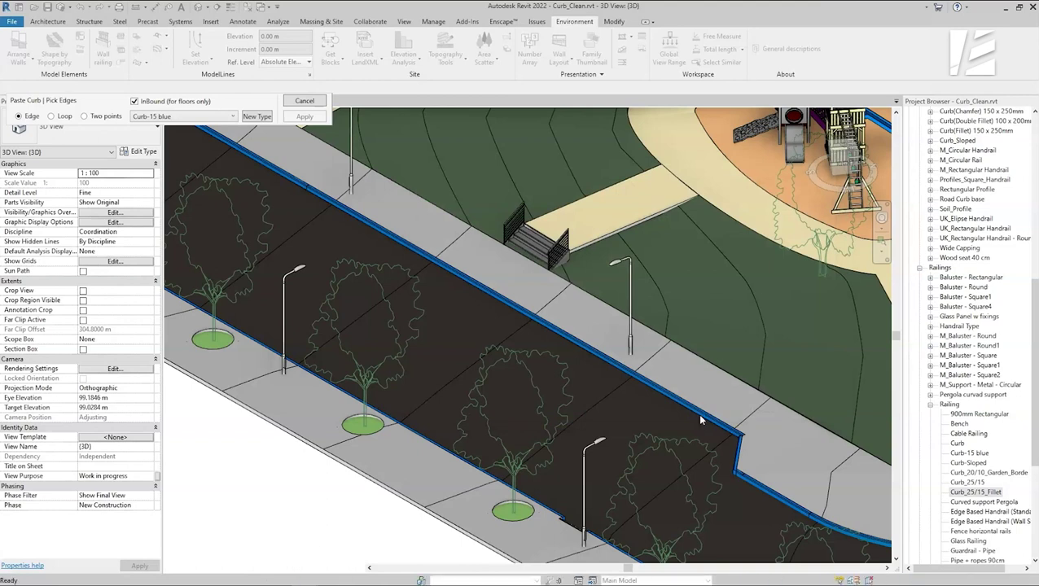
Step: Switch the blue road-edge curb to the Curved Curb type
click(688, 412)
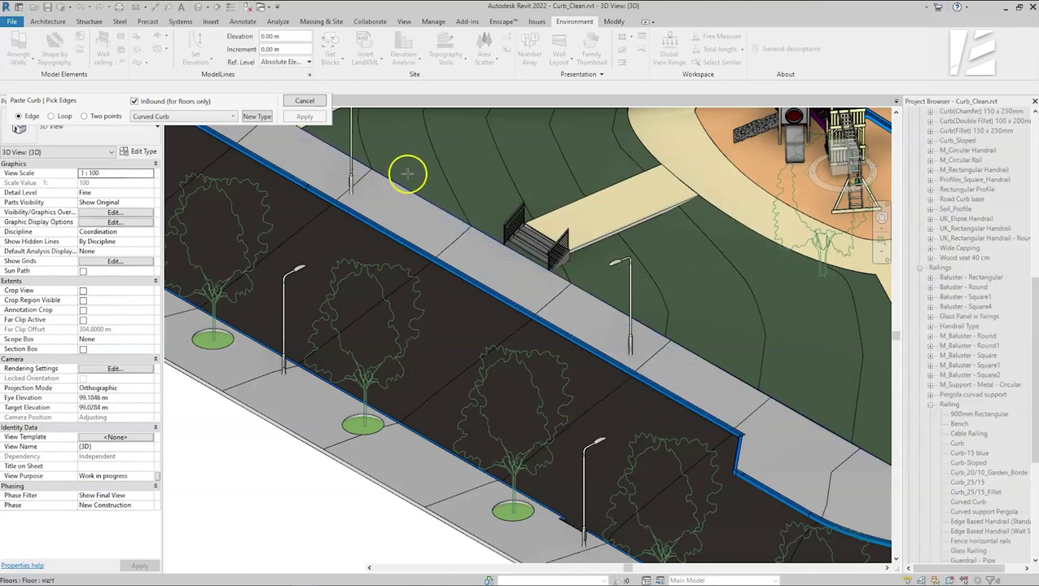
click(309, 101)
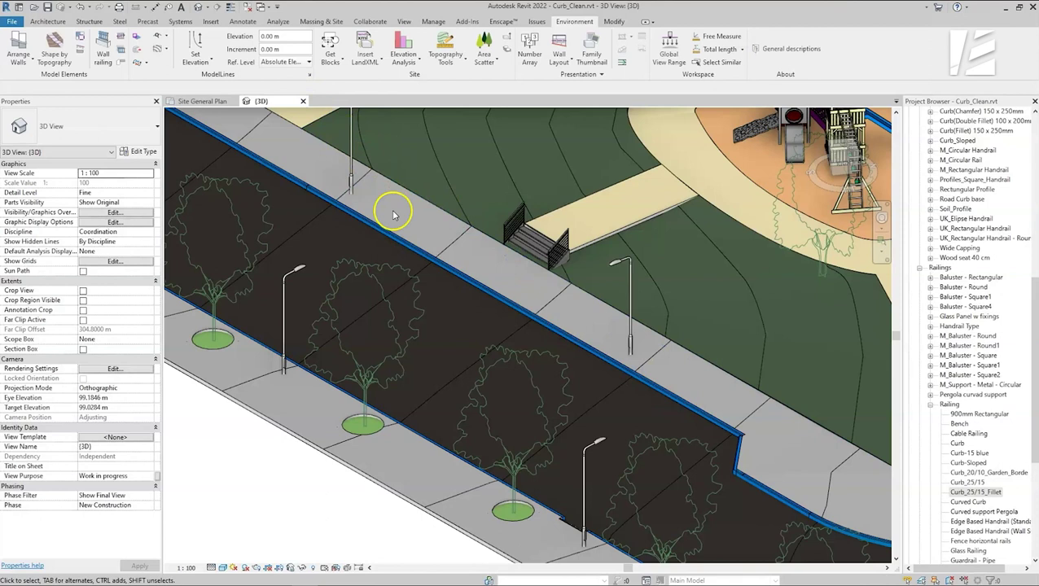
click(396, 238)
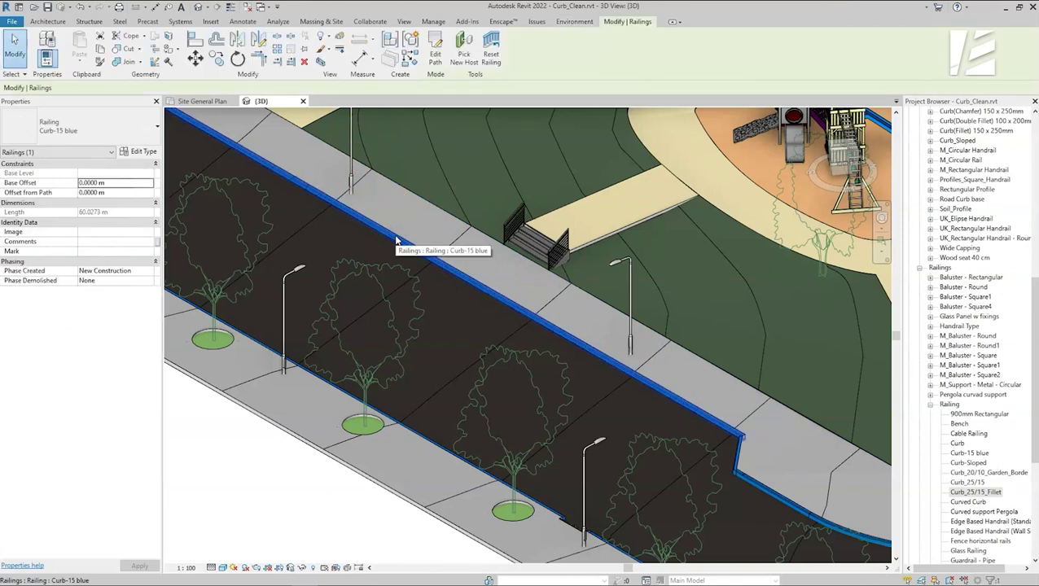
click(134, 136)
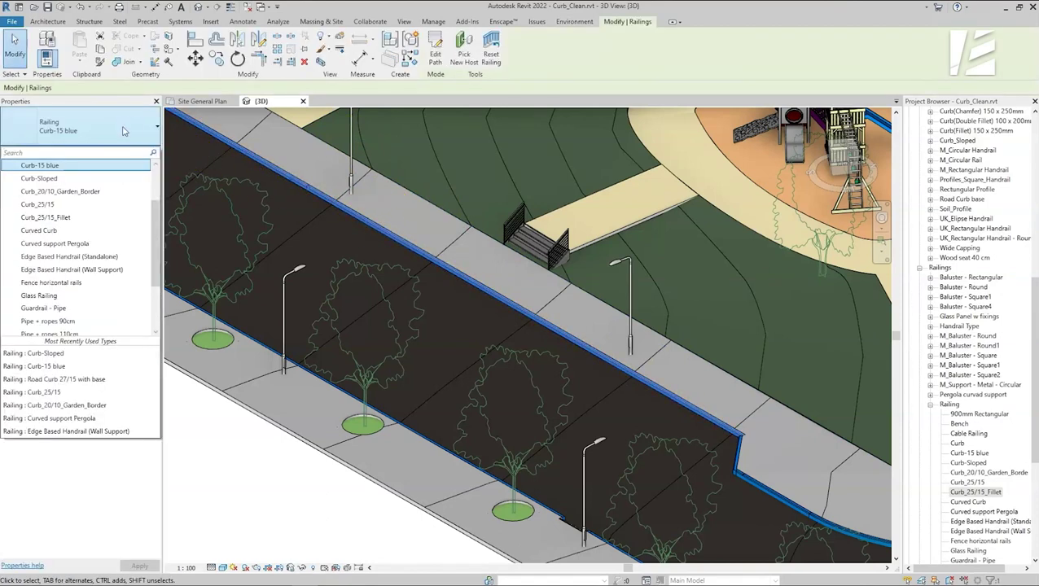
click(49, 230)
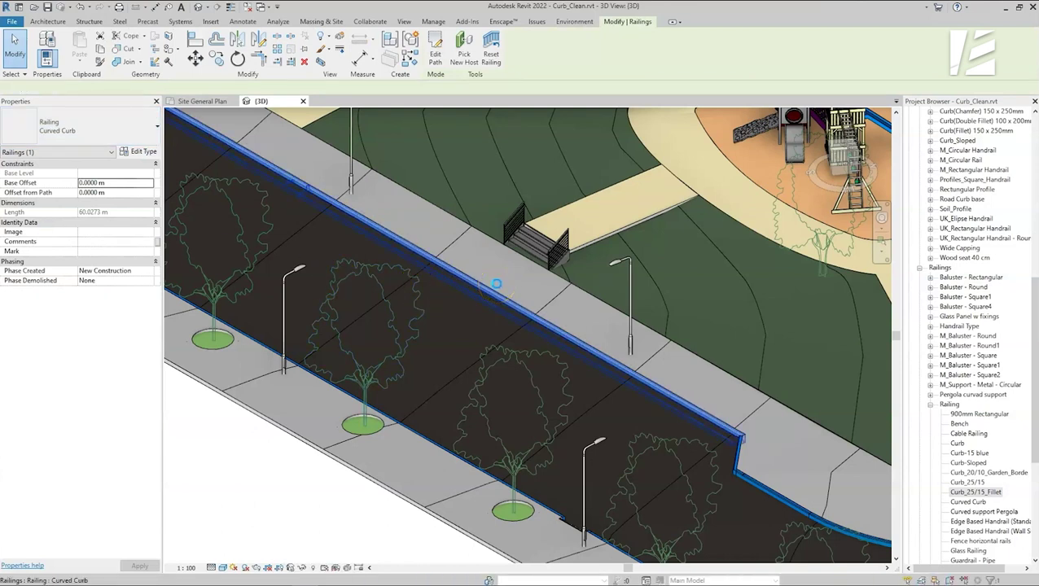
Step: Zoom and pan along the sidewalk toward the stairs to inspect the curb
scroll(495, 285, up, 4)
scroll(667, 255, down, 2)
scroll(429, 225, up, 2)
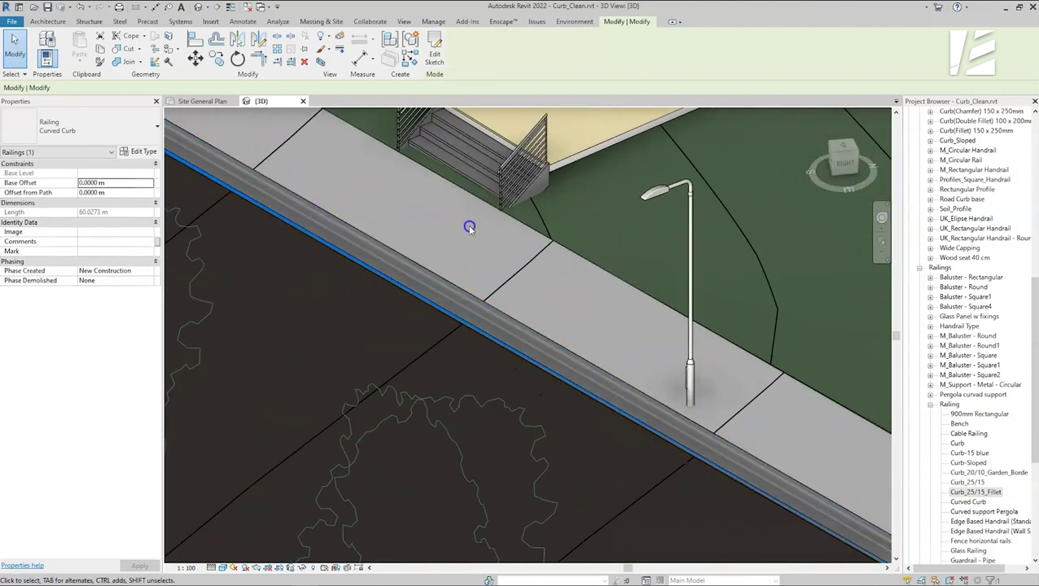
key(Escape)
middle_drag(465, 225, 648, 422)
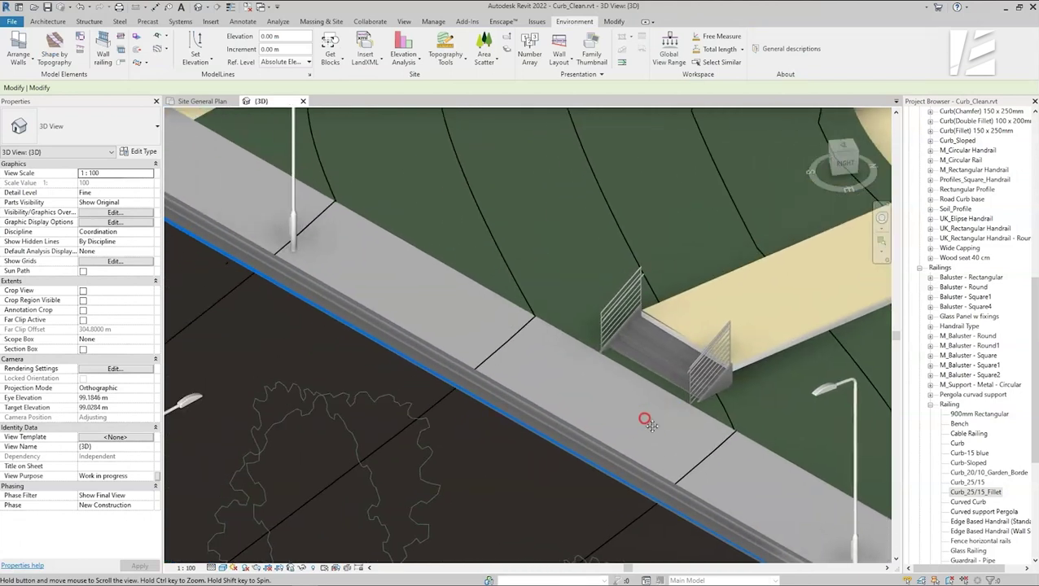
scroll(609, 392, down, 2)
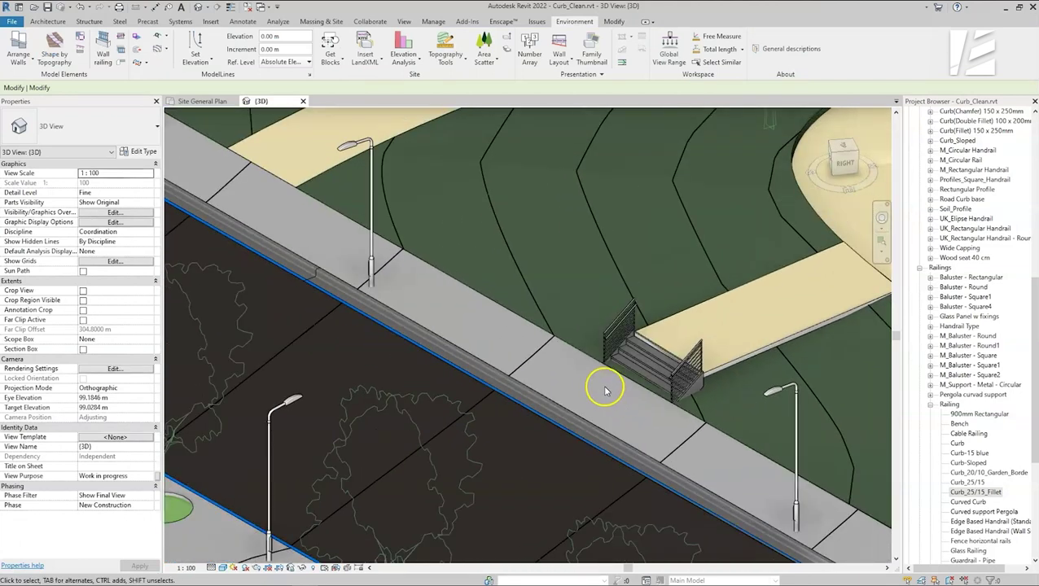
middle_drag(464, 343, 389, 315)
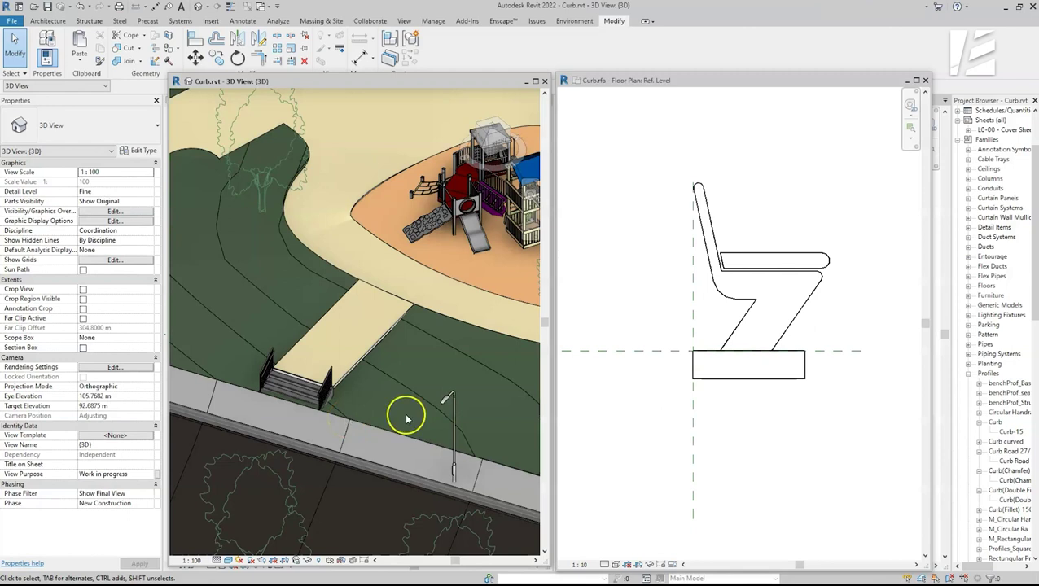
Step: Orbit the 3D view to the playground and minimize the bench profile window
shift+middle_drag(434, 285, 302, 404)
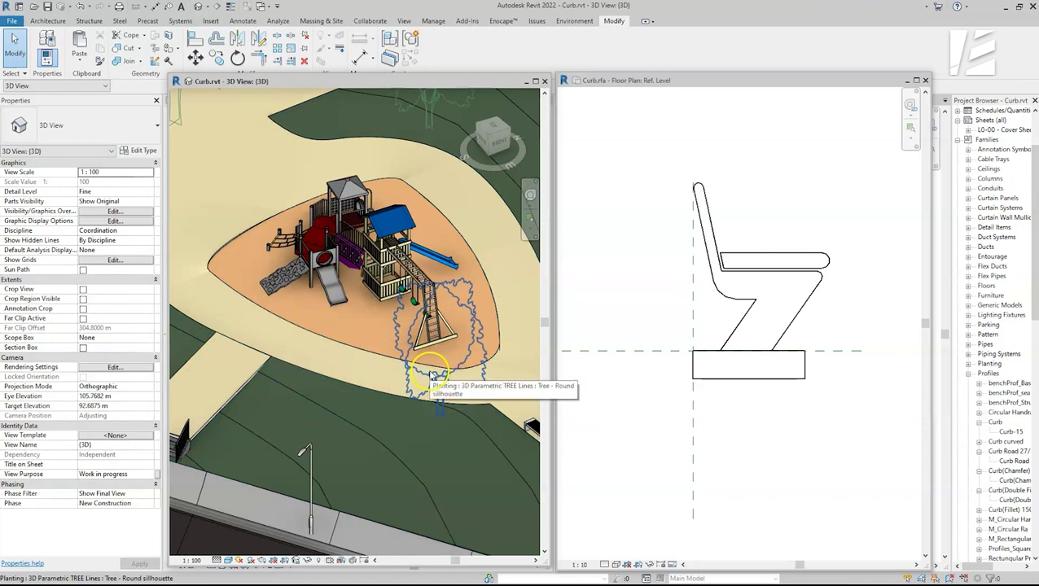
click(907, 80)
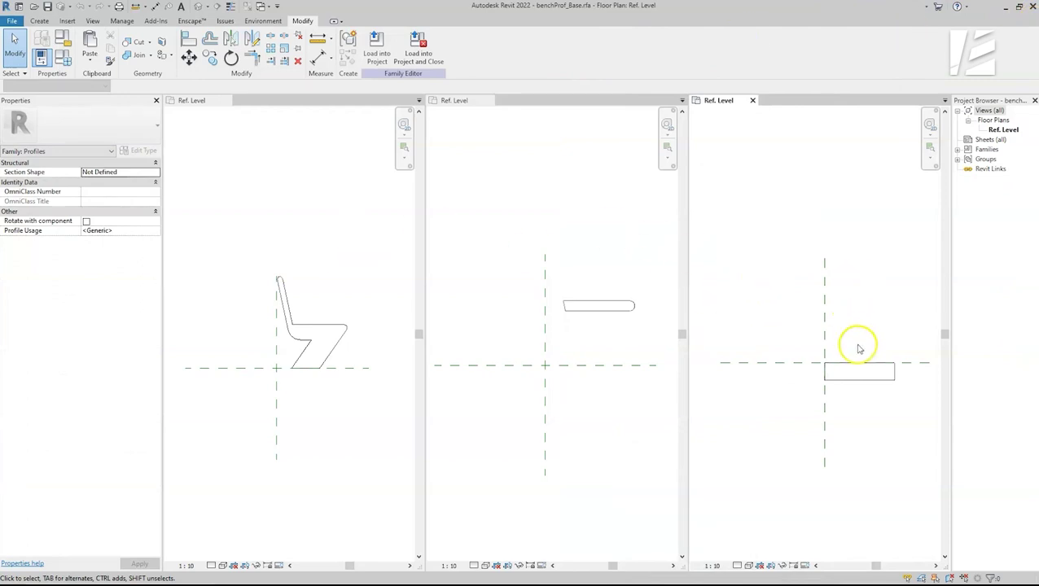
Step: Bring the chair structure and seat profile views forward to check them
click(320, 308)
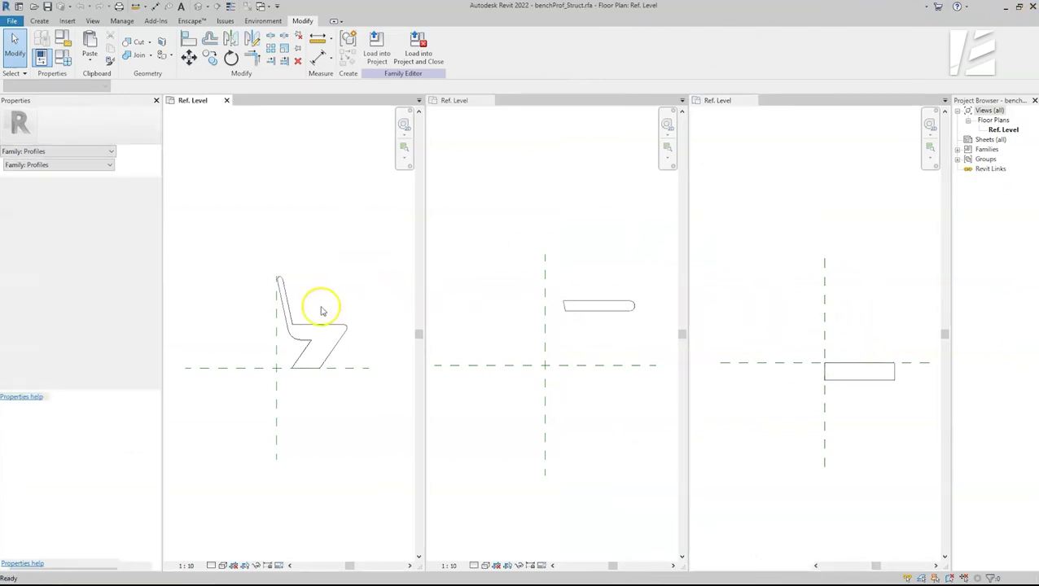
click(598, 333)
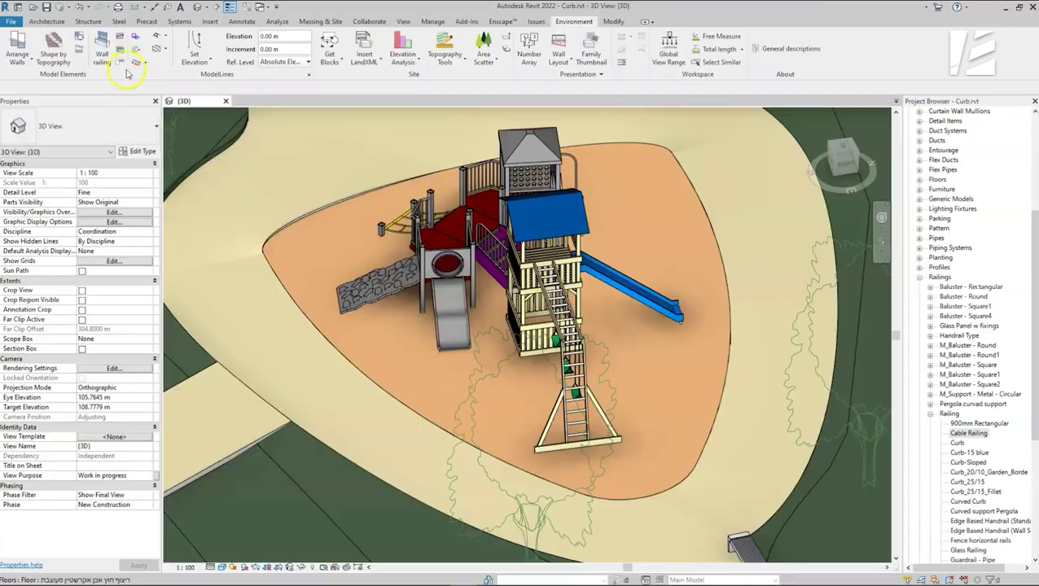
Step: Create a curb type named cool bench with profile previews, then cancel Paste Curb
click(119, 62)
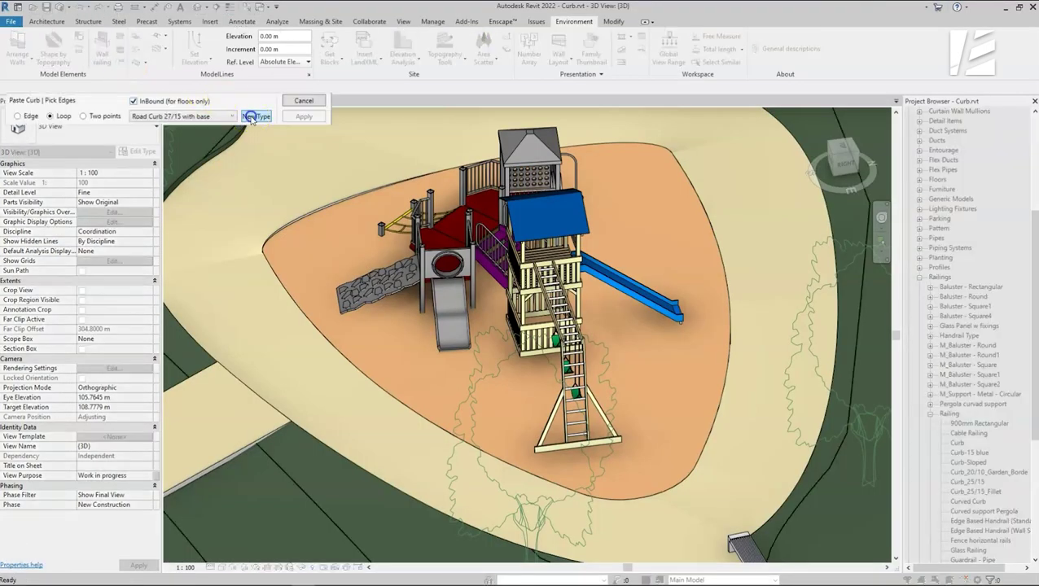
click(256, 116)
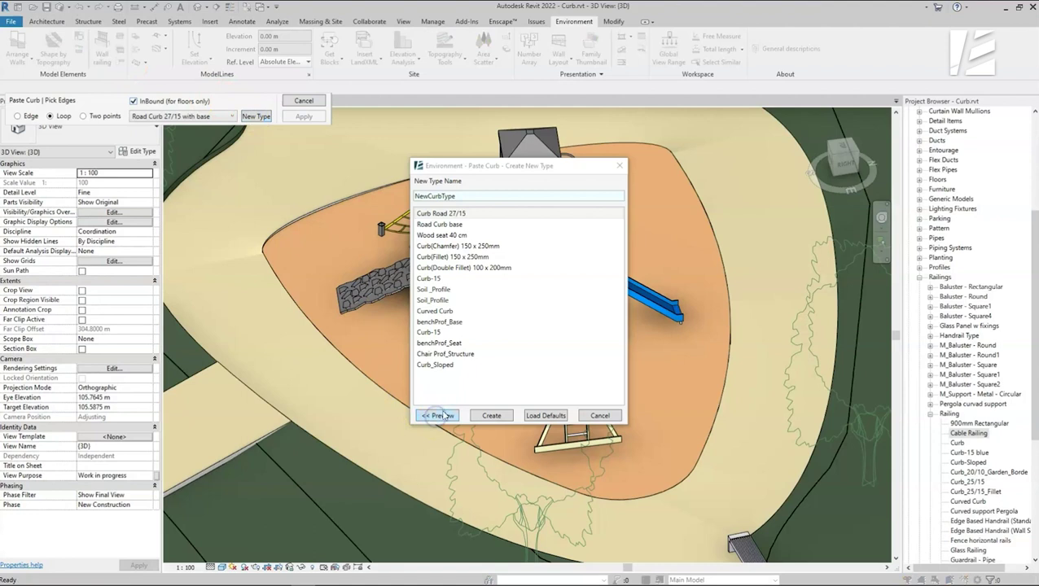
click(437, 415)
text(col)
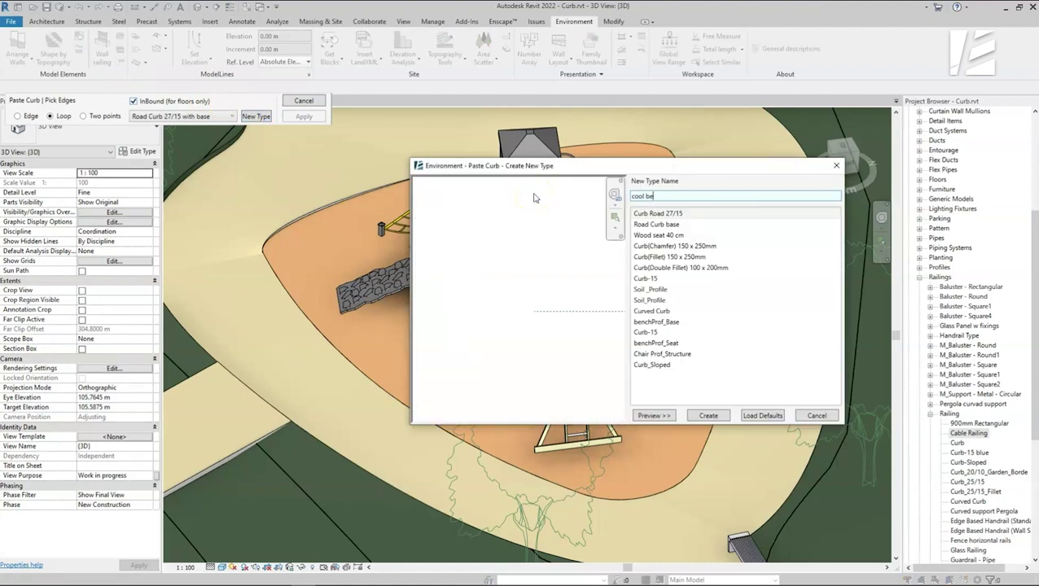
click(672, 332)
click(672, 343)
click(672, 354)
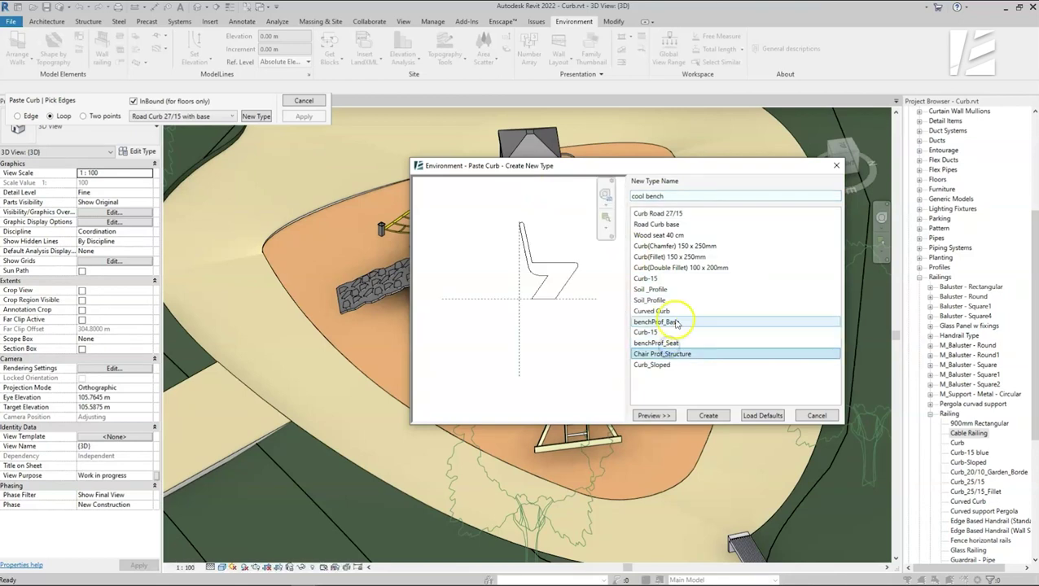
click(674, 312)
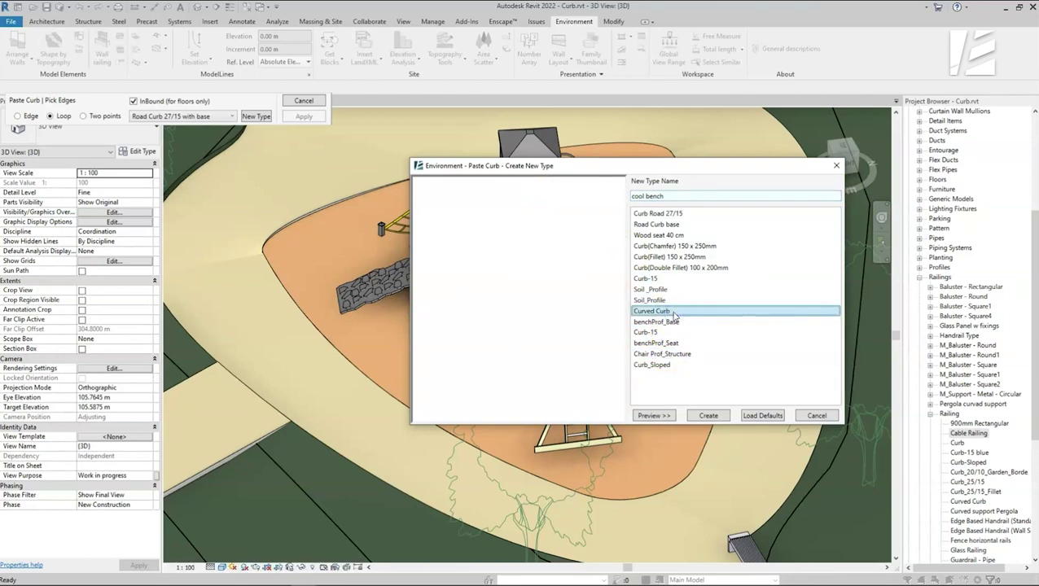
click(708, 416)
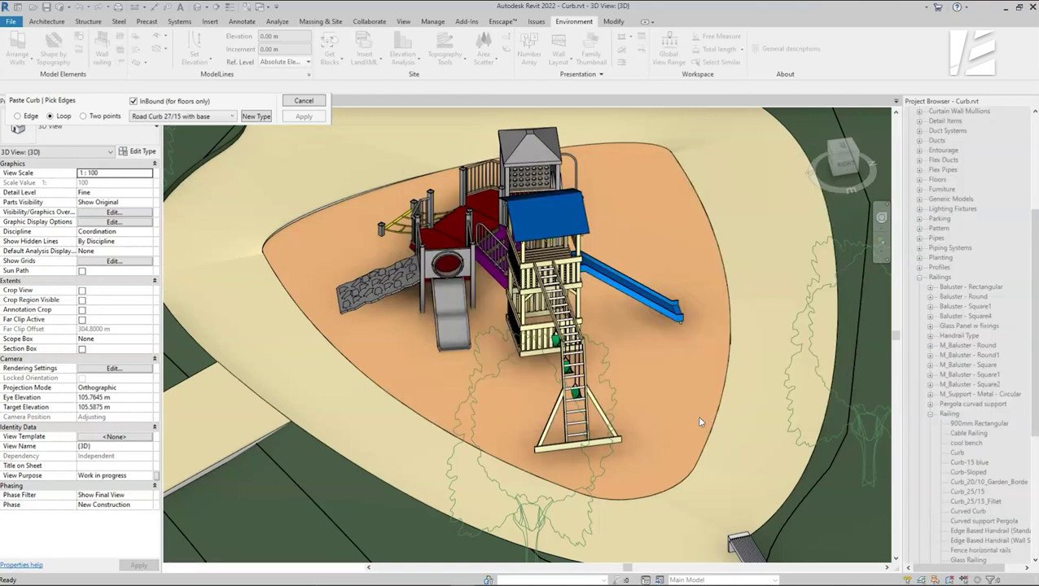
click(303, 100)
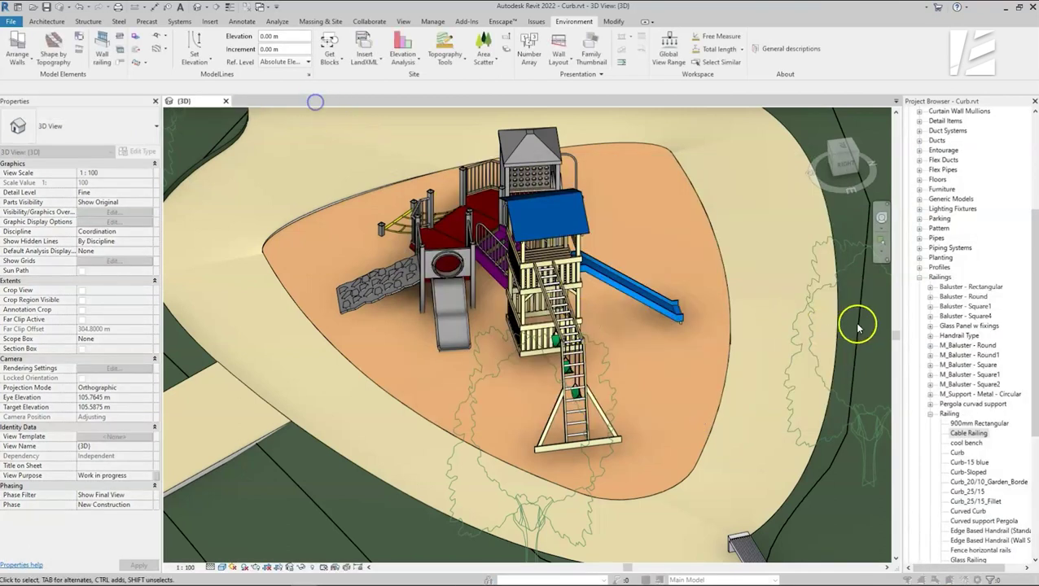
Step: Open cool bench's rail structure and insert two extra rails
right_click(966, 442)
click(965, 394)
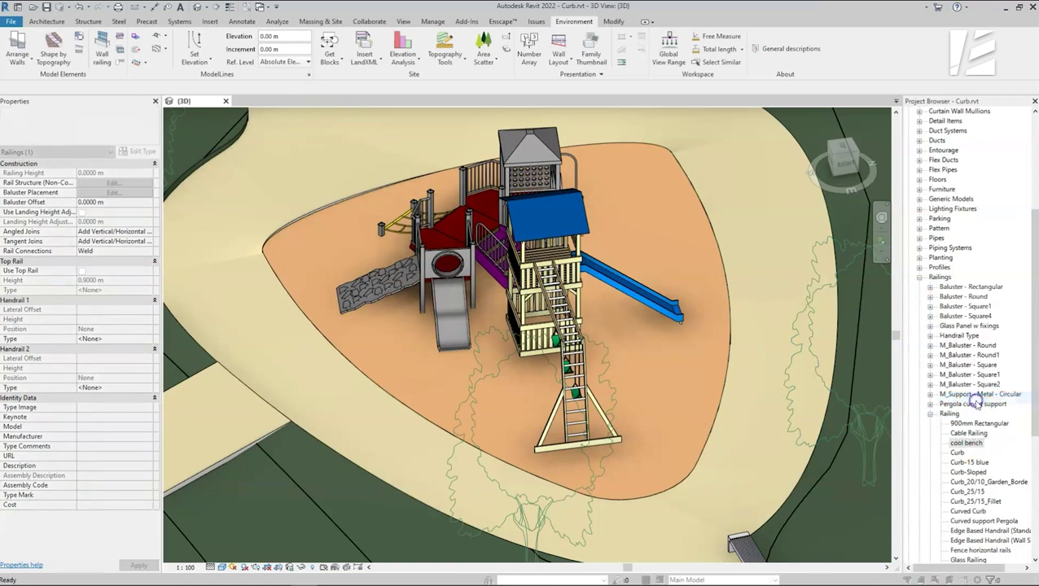
click(538, 225)
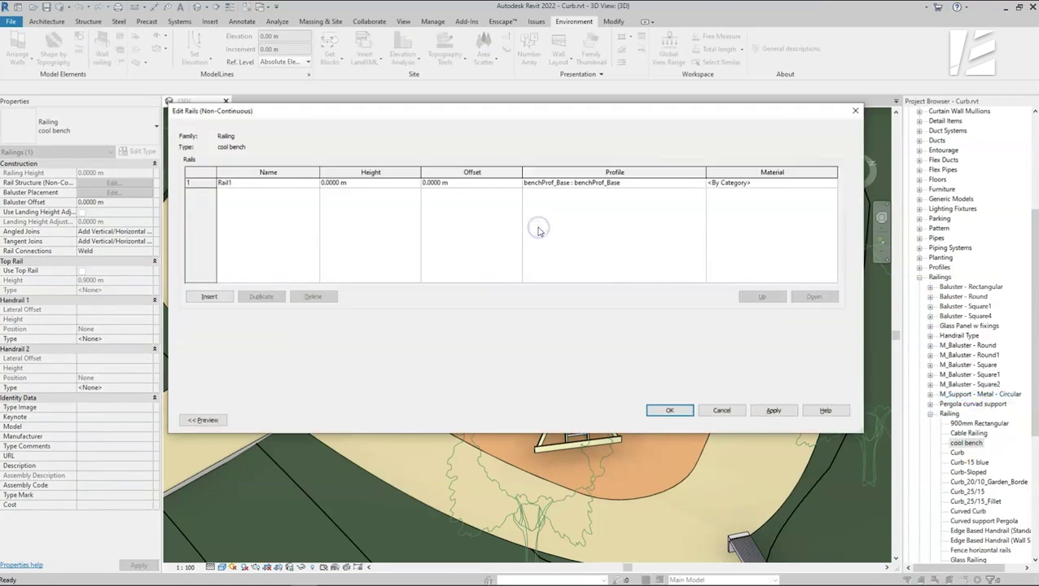
click(209, 296)
click(213, 297)
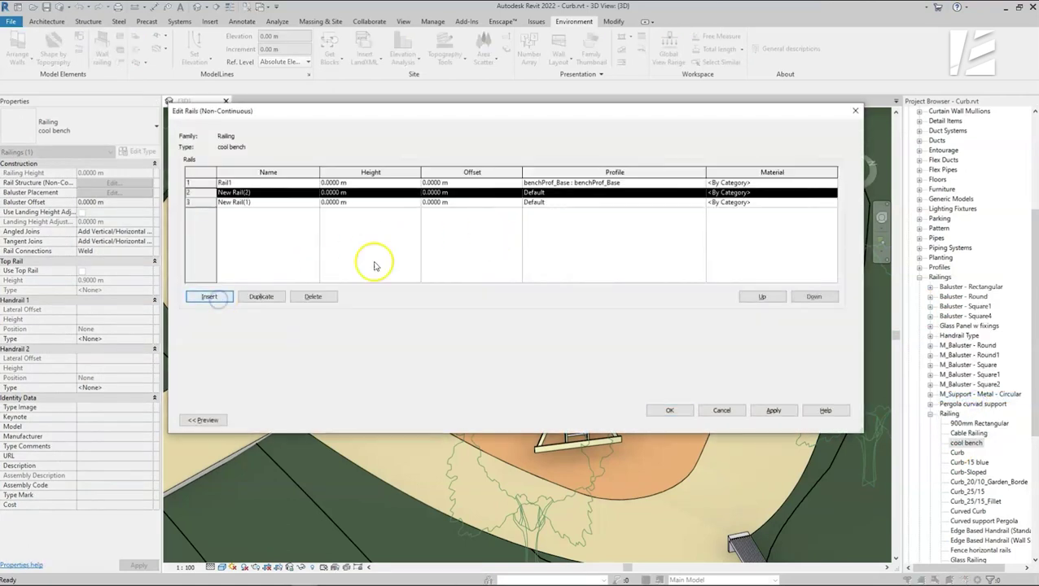
Step: Give the rails the seat and base profiles and show the 3D preview
click(699, 193)
click(700, 193)
click(656, 218)
click(696, 203)
click(700, 202)
click(612, 220)
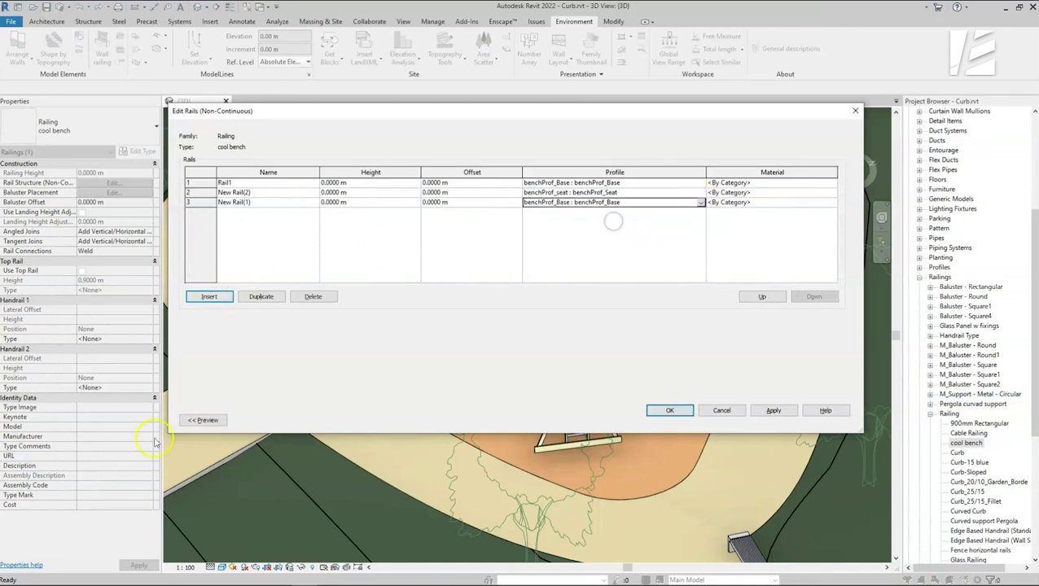
click(203, 420)
click(886, 410)
Step: Set the third rail to Chair Prof_Structure, assign Concrete and other rail materials, and confirm
click(788, 203)
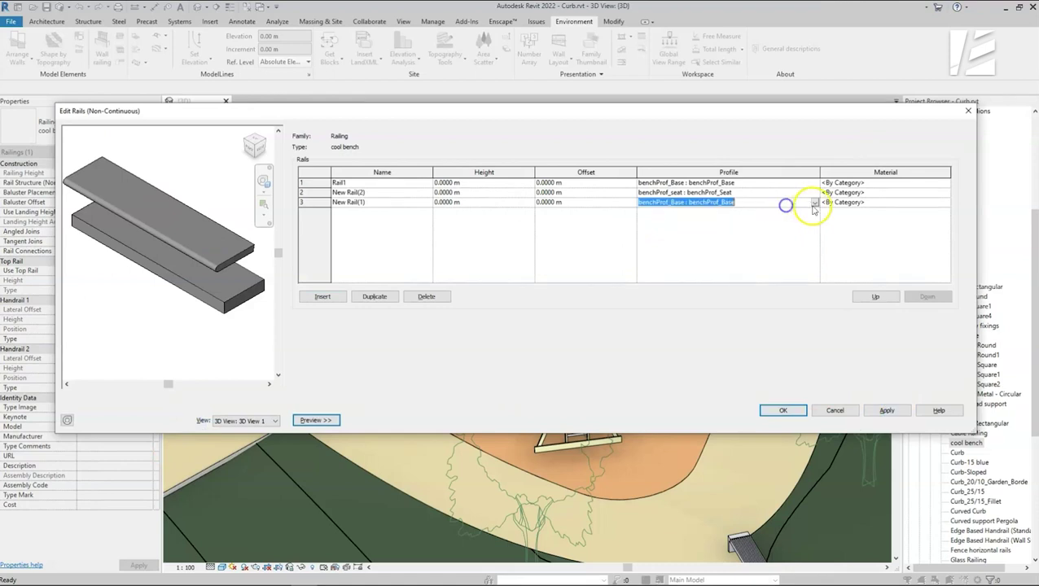
click(811, 203)
click(739, 244)
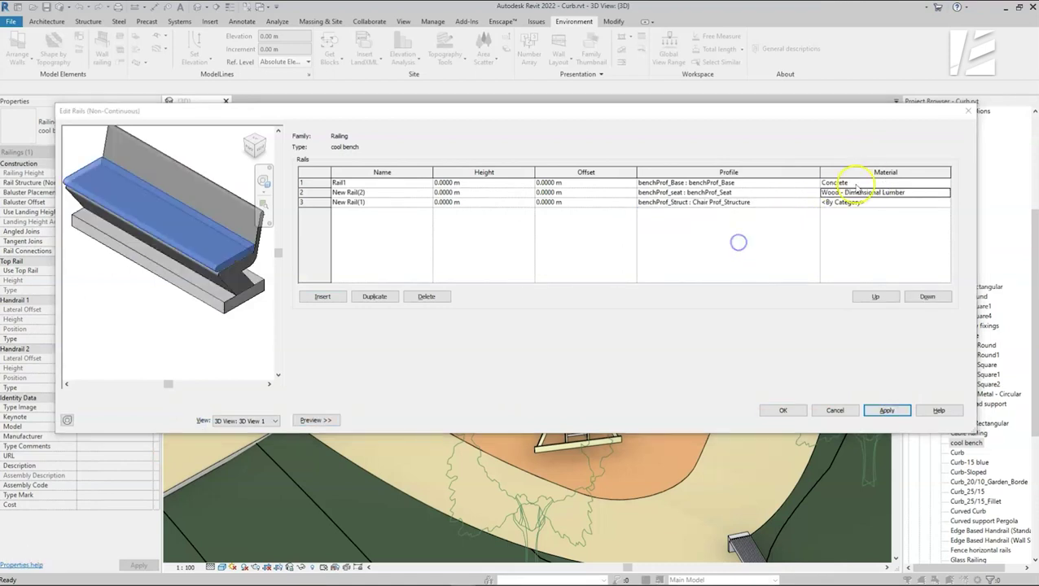
click(853, 184)
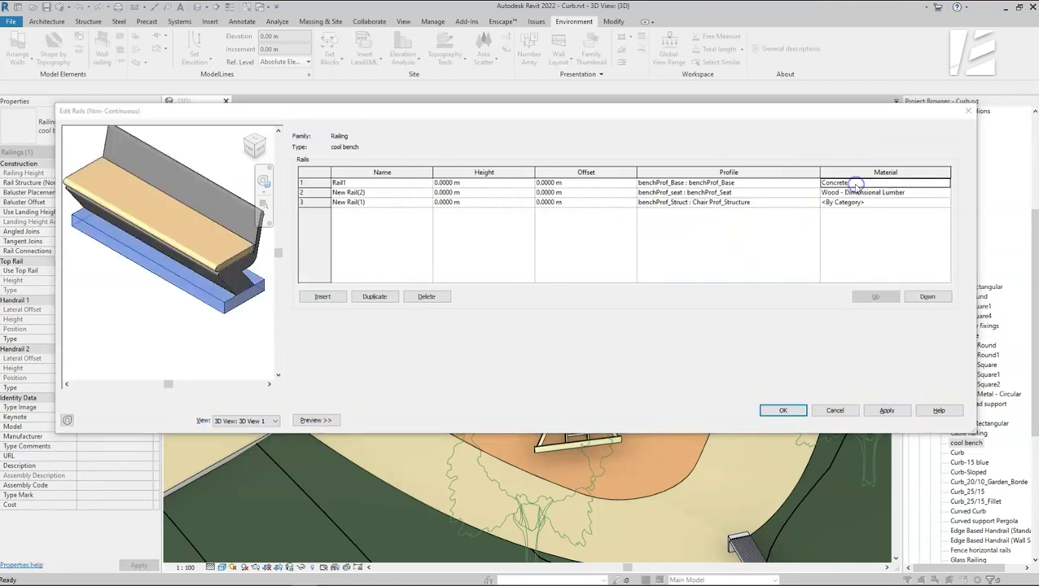
click(869, 202)
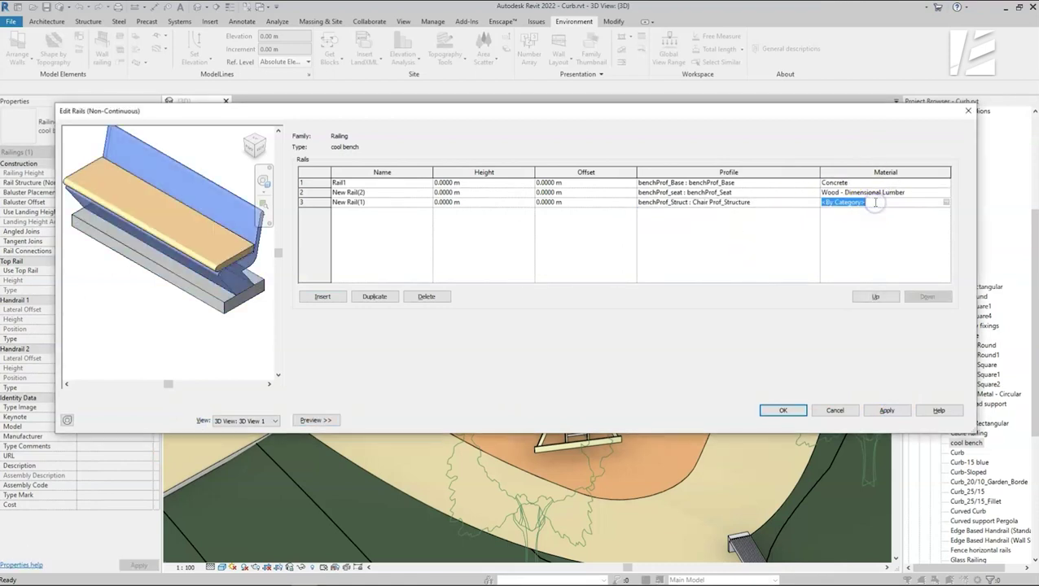
click(876, 201)
click(789, 411)
click(841, 420)
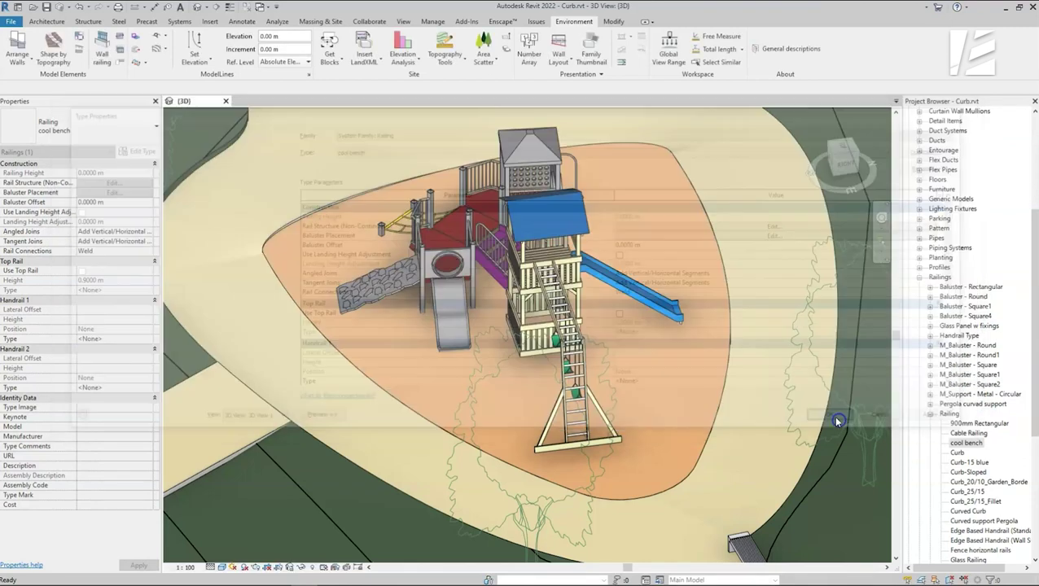
Step: Place cool bench along the playground floor's edge loop and skip the opening error
click(199, 116)
click(198, 116)
click(198, 115)
click(160, 216)
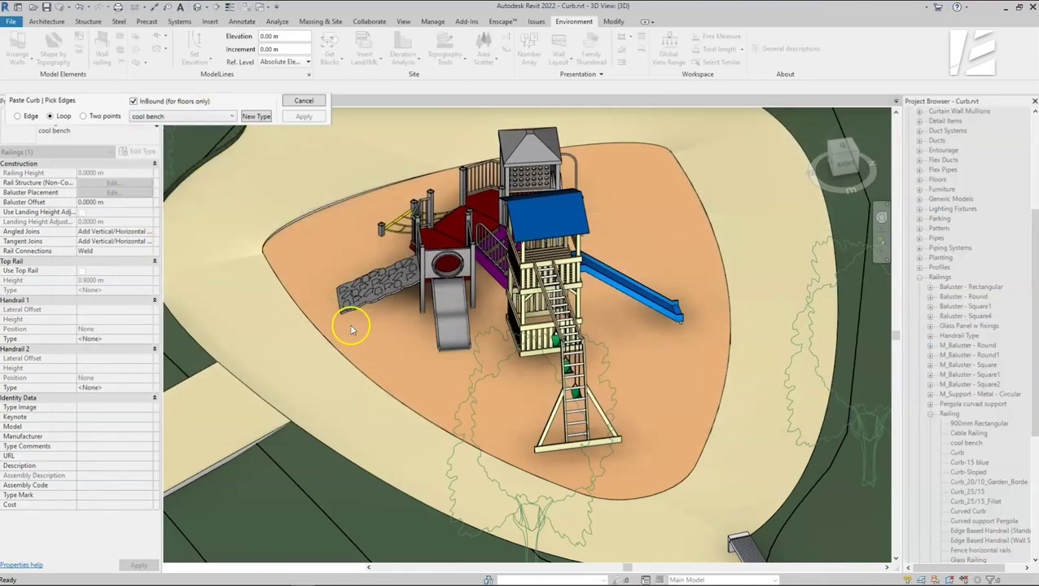
click(387, 339)
click(304, 116)
click(329, 239)
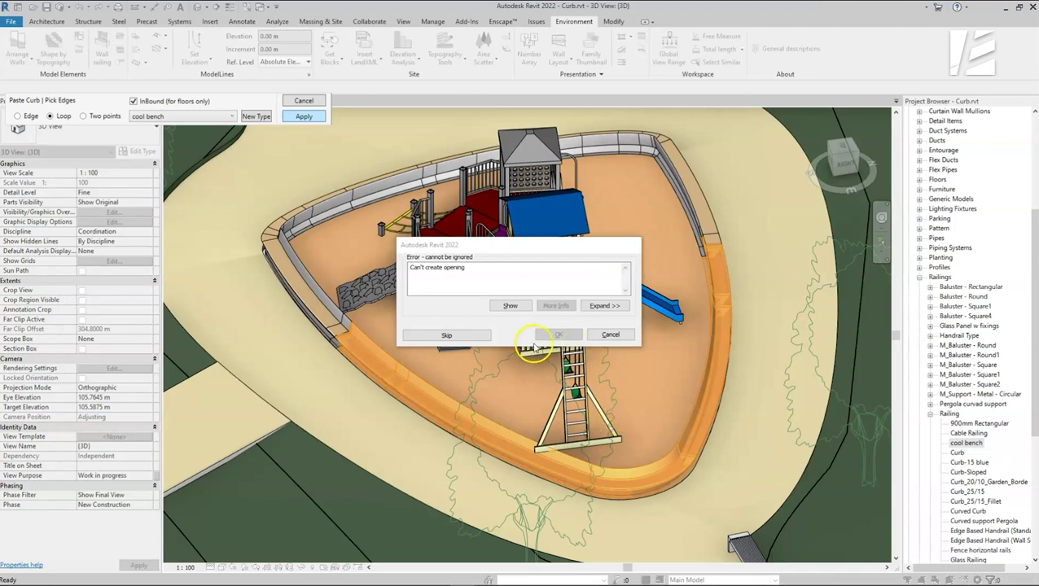
click(454, 335)
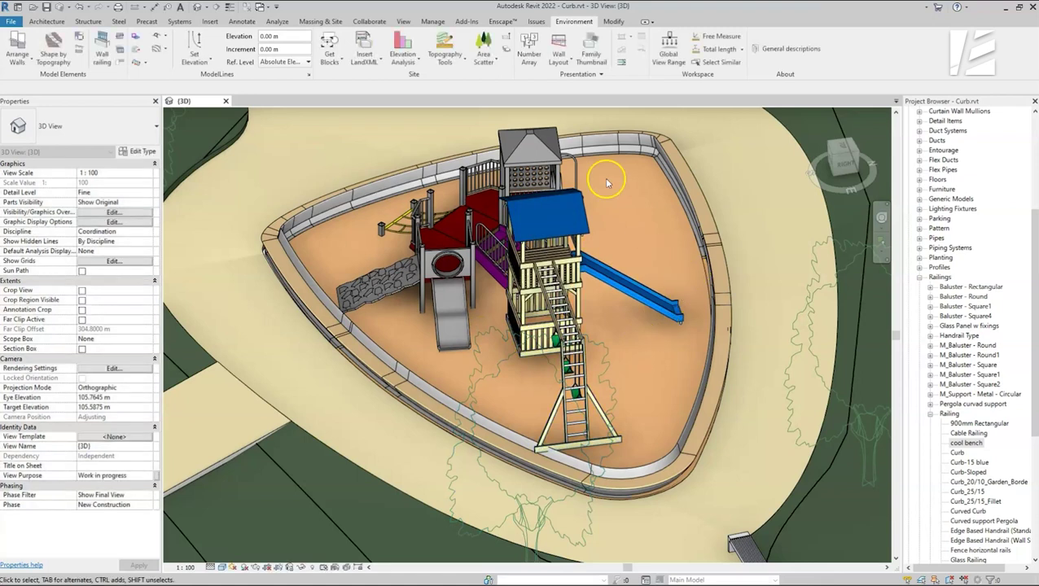
Step: Select the playground floor and look for a way to cut an opening
click(666, 186)
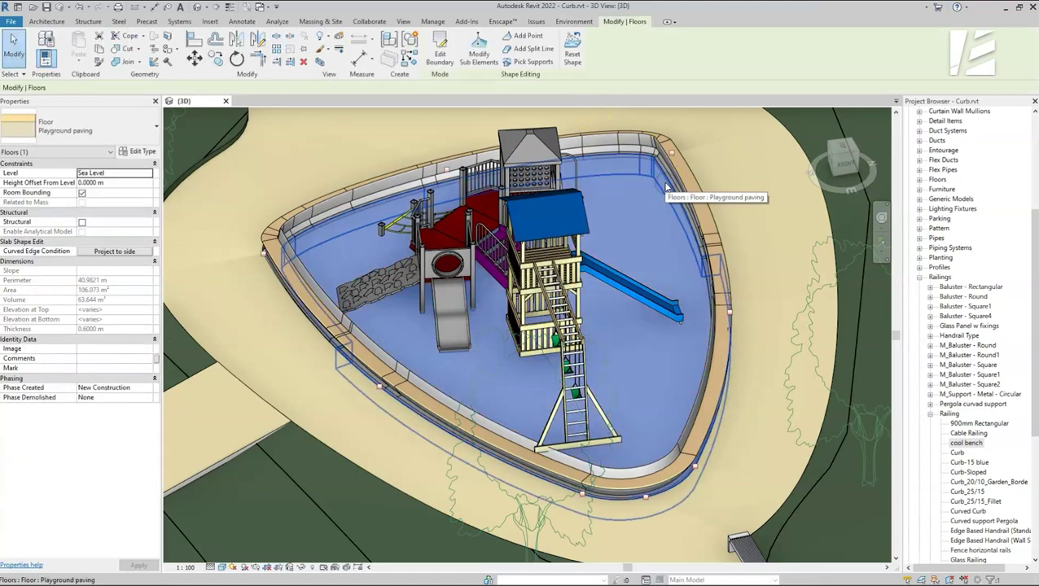
click(441, 53)
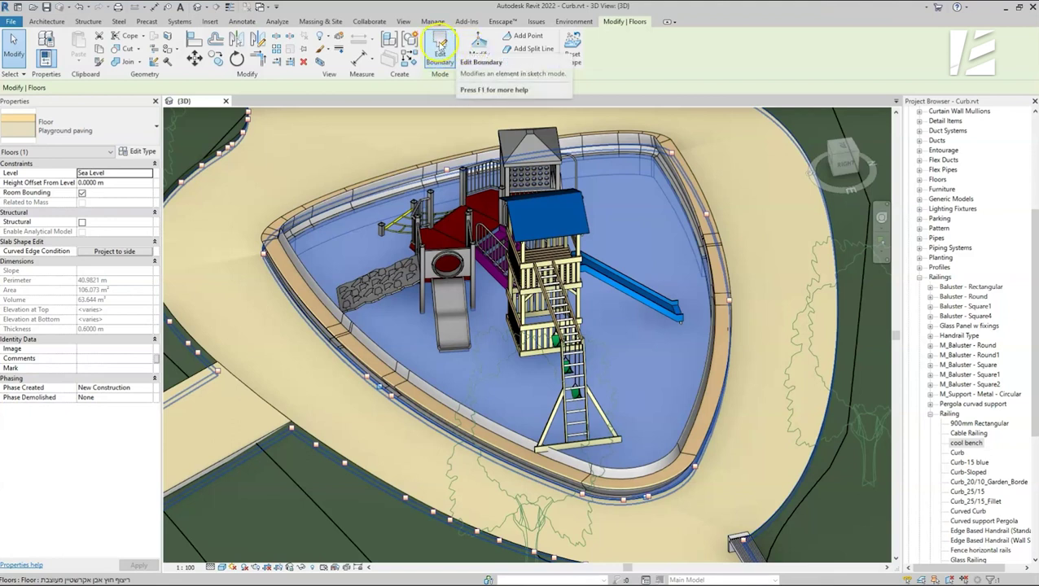
click(45, 20)
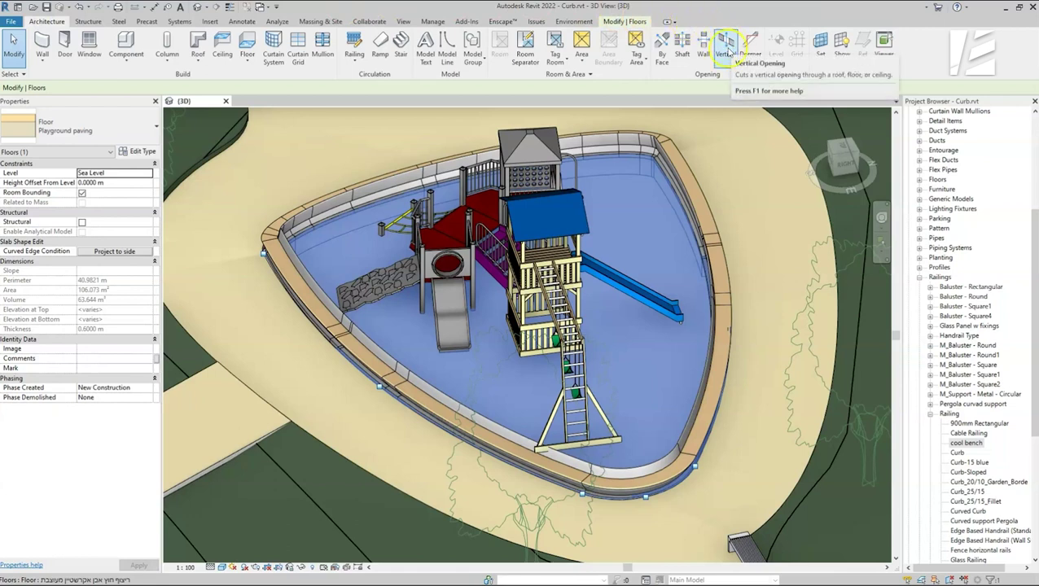
Step: Split the cool bench railing with Delete Inner Segment, removing a piece beside the ladder
click(690, 205)
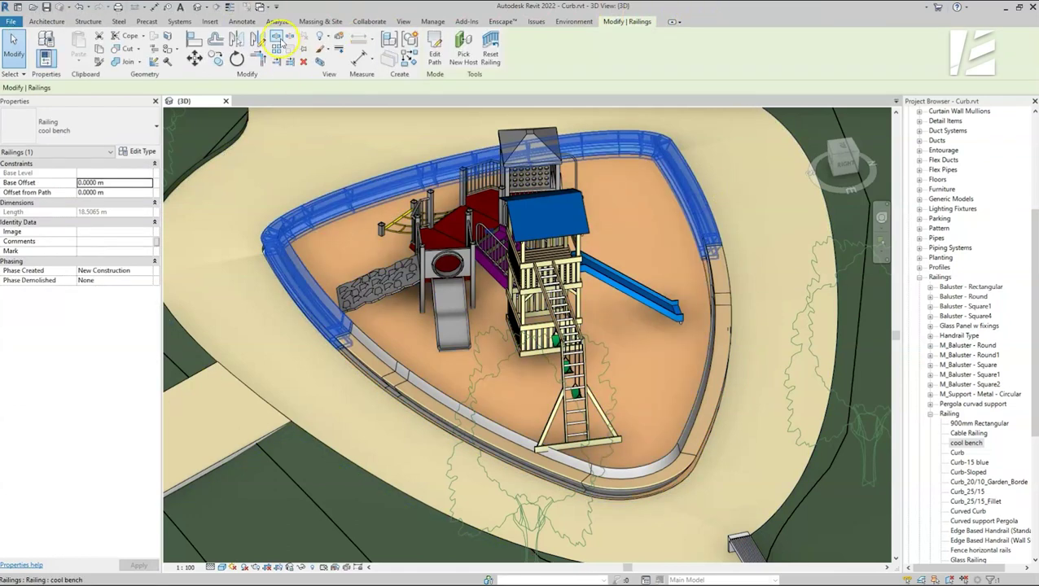
click(277, 38)
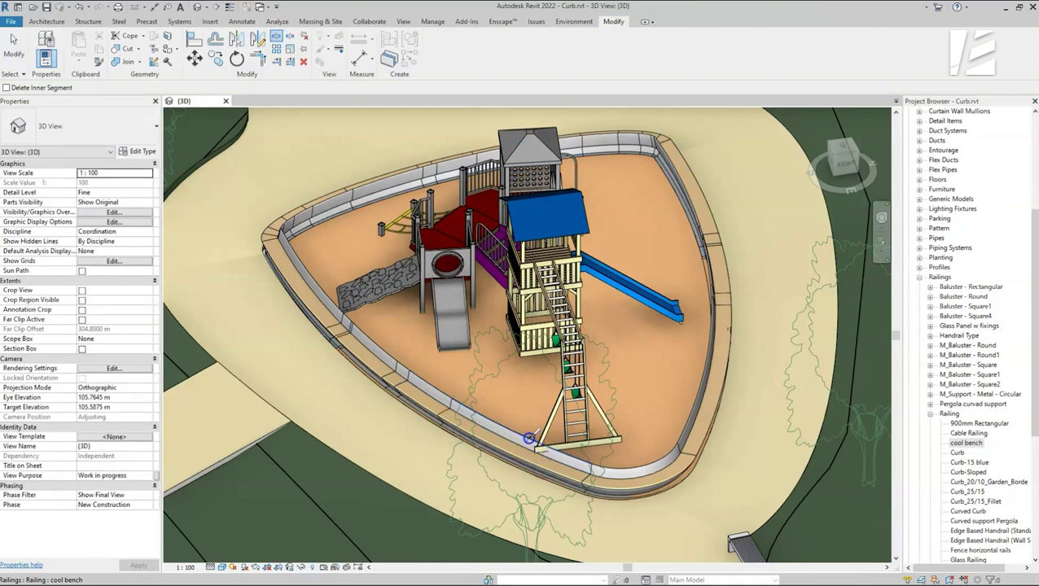
click(616, 466)
click(563, 464)
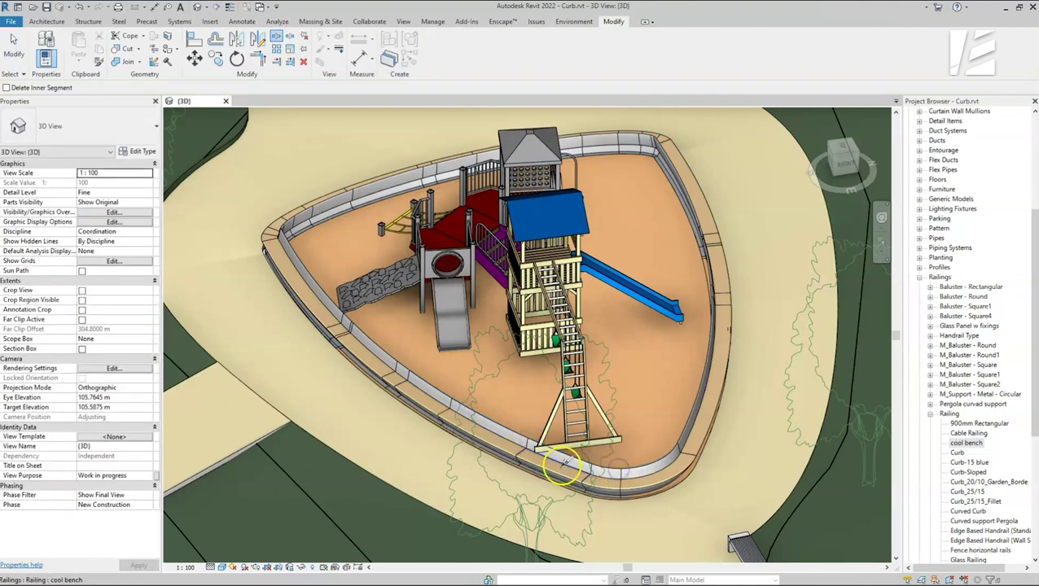
key(Escape)
key(Escape)
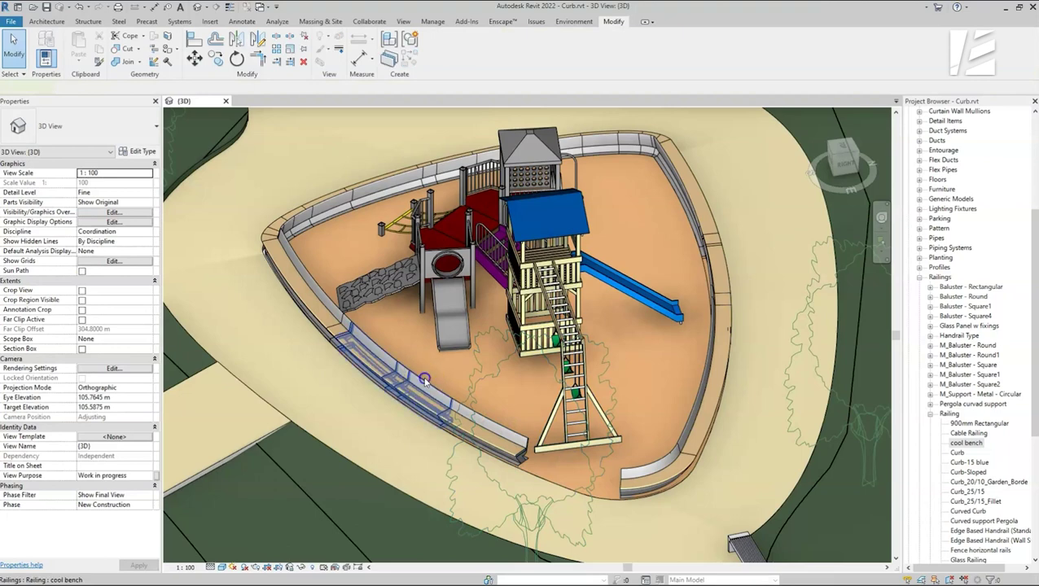